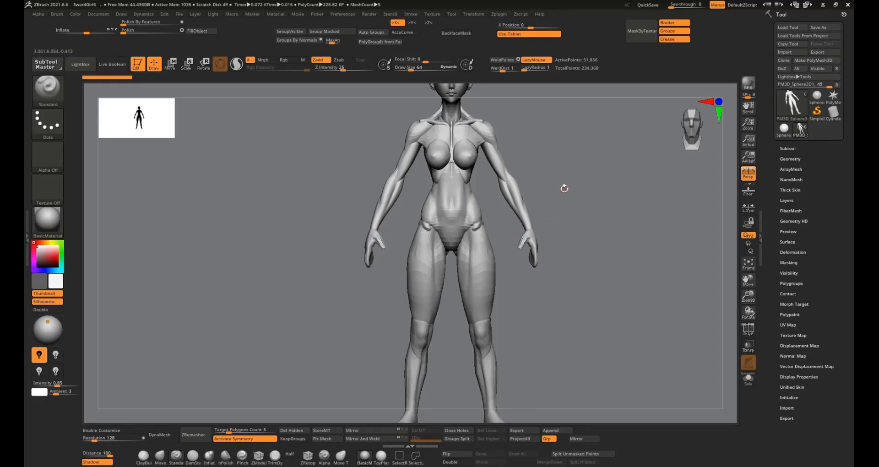
Show the body's polygroup wireframe and DynaMesh the mesh at resolution 32
key("Tab")
right_click_drag(555, 202, 481, 201)
right_click_drag(480, 201, 341, 284, "ctrl")
key("Tab")
key("shift+f")
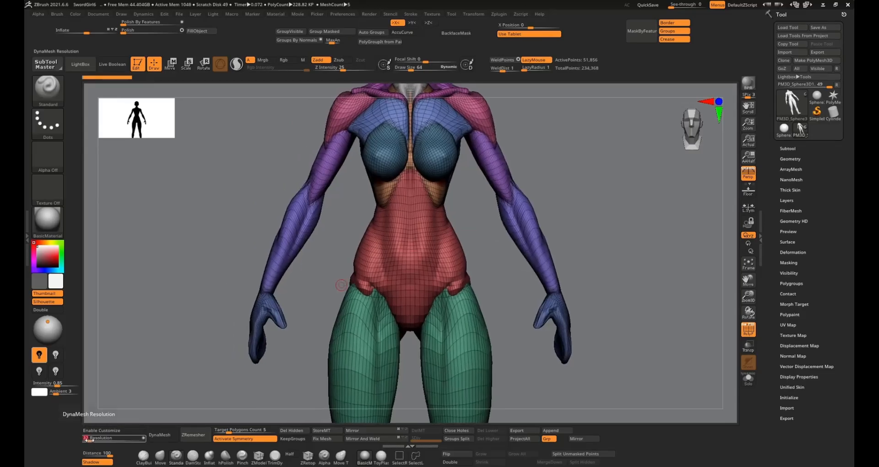
left_click(157, 433)
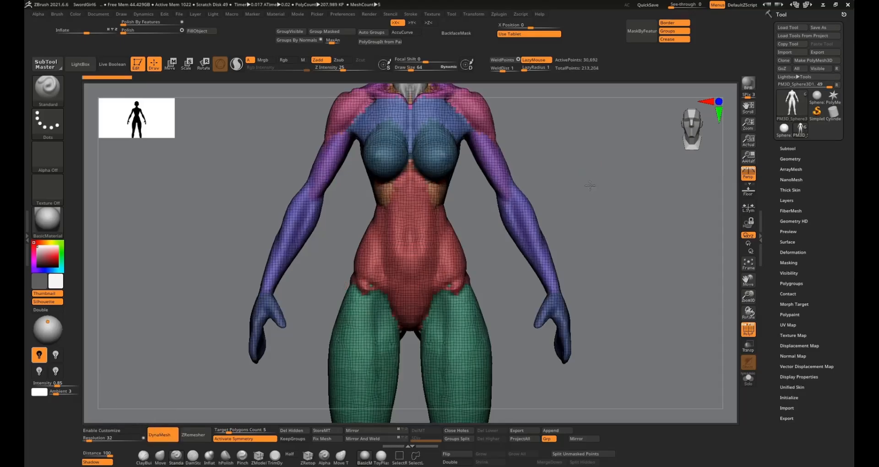
Quick-save the project and hide the wireframe on the body
right_click_drag(590, 185, 614, 120, "ctrl")
left_click(647, 5)
right_click_drag(553, 243, 505, 227, "alt")
key("Tab")
key("shift+f")
mouse_move(476, 165)
right_mouse_down("alt")
mouse_move(492, 171)
mouse_move(470, 167)
right_mouse_up("alt")
key("Tab")
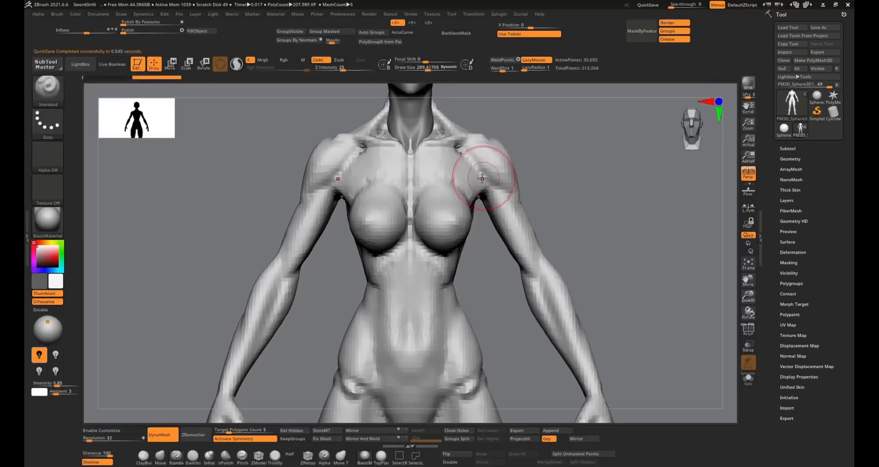
Smooth the sides of the waist, the abdomen and the hips
right_click_drag(464, 235, 446, 194, "alt")
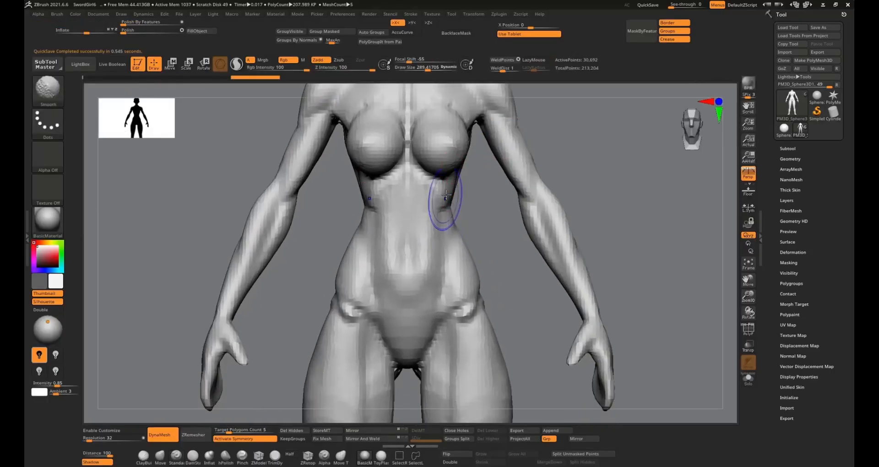
left_click_drag(445, 194, 455, 229, "shift")
mouse_move(460, 245)
right_mouse_down("ctrl")
mouse_move(470, 194)
mouse_move(446, 201)
right_mouse_up("ctrl")
left_click_drag(475, 236, 490, 241, "shift")
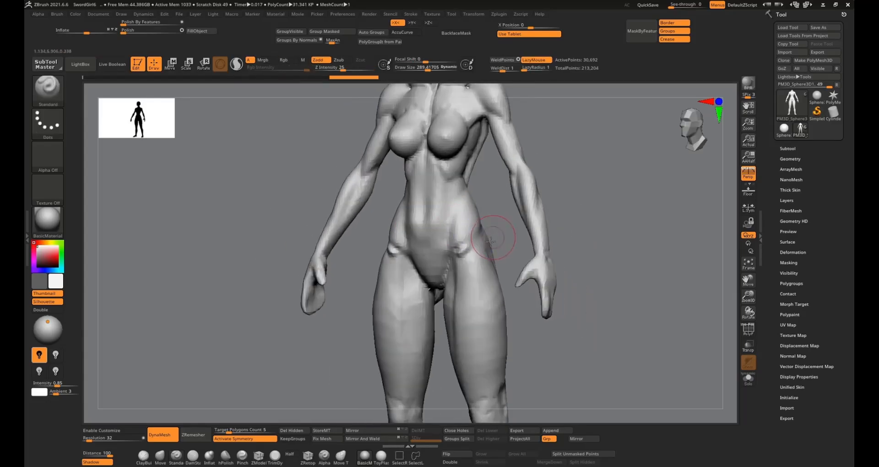
mouse_move(490, 241)
right_mouse_down()
mouse_move(440, 240)
mouse_move(457, 271)
mouse_move(466, 259)
mouse_move(492, 256)
right_mouse_up()
left_click_drag(492, 250, 485, 213, "shift")
right_click_drag(485, 213, 496, 230, "shift")
Reduce the brush size and define the pelvis and hip creases with the DamStandard brush
right_click_drag(479, 109, 465, 190, "alt")
mouse_move(438, 323)
right_mouse_down("alt")
mouse_move(453, 235)
mouse_move(453, 254)
right_mouse_up("alt")
right_click_drag(453, 254, 460, 274)
key("bracketleft")
key("b")
key("d")
key("s")
key("s")
Shape the buttocks and lower back using the ClayBuildup and DamStandard brushes
right_click_drag(466, 233, 469, 138)
key("b")
key("c")
key("b")
key("b")
key("d")
key("s")
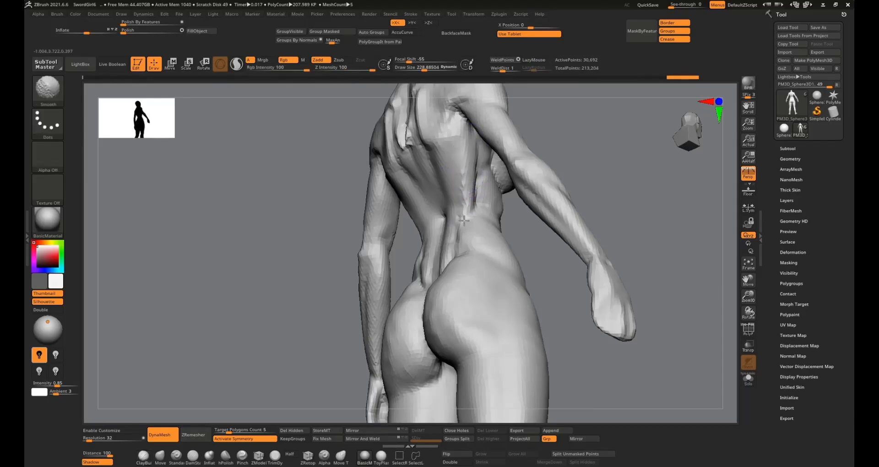
Enlarge the brush to a draw size of about 394 and smooth the thighs and knees from back and front
mouse_move(469, 191)
right_mouse_down("shift")
mouse_move(447, 161)
mouse_move(423, 167)
right_mouse_up("shift")
key("f")
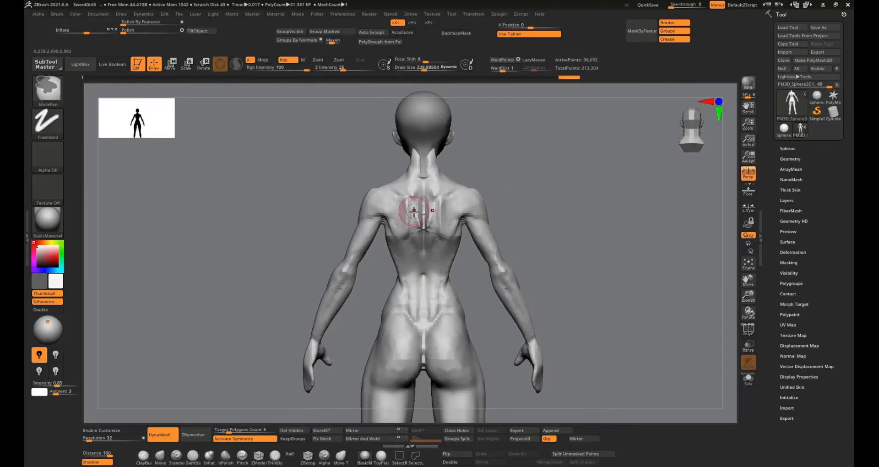
mouse_move(422, 222)
right_mouse_down()
mouse_move(439, 219)
mouse_move(426, 212)
right_mouse_up()
right_click_drag(430, 298, 430, 240, "alt")
key("s")
left_click_drag(430, 239, 452, 240)
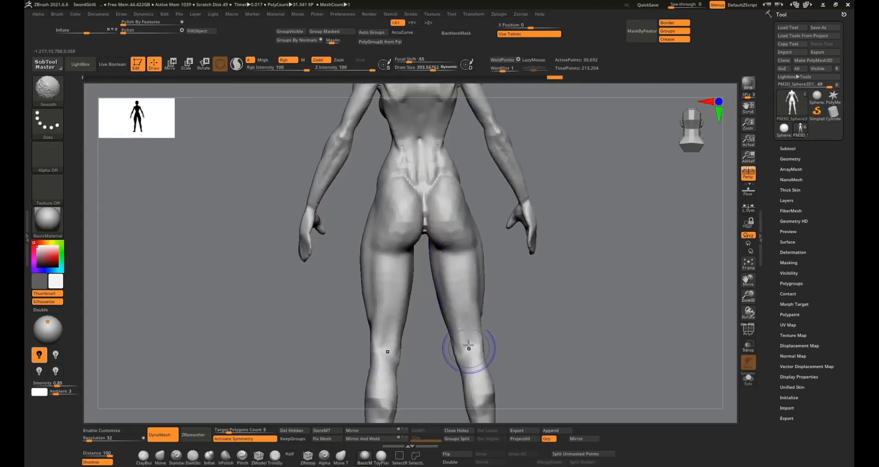
right_click_drag(468, 345, 458, 249, "alt")
left_click_drag(458, 250, 465, 281, "shift")
mouse_move(459, 268)
right_mouse_down()
mouse_move(476, 265)
mouse_move(443, 281)
right_mouse_up()
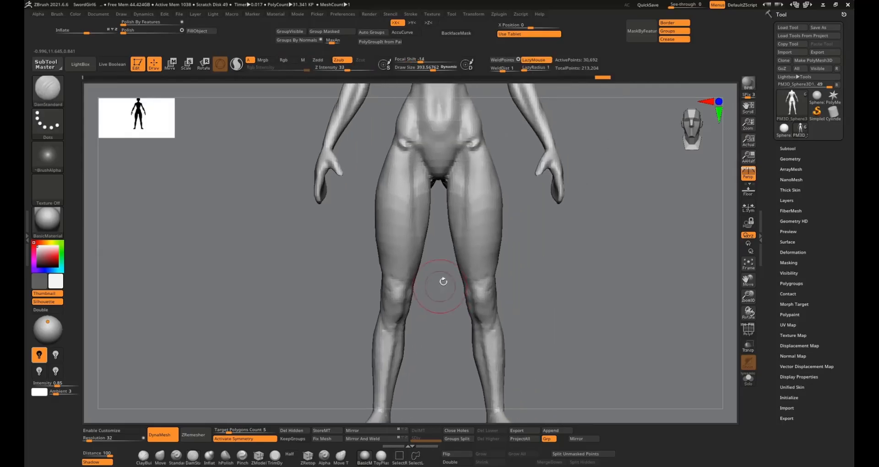
mouse_move(476, 302)
left_mouse_down("shift")
mouse_move(480, 313)
mouse_move(493, 308)
left_mouse_up("shift")
right_click_drag(478, 146, 458, 235, "alt")
mouse_move(457, 235)
left_mouse_down("shift")
mouse_move(459, 197)
mouse_move(435, 241)
left_mouse_up("shift")
Examine the female body reference images for the front torso, back and hip proportions
right_click_drag(436, 241, 423, 292, "alt")
mouse_move(474, 178)
right_mouse_down("ctrl")
mouse_move(483, 232)
mouse_move(475, 197)
right_mouse_up("ctrl")
mouse_move(419, 153)
right_mouse_down("alt")
mouse_move(434, 196)
mouse_move(423, 198)
mouse_move(426, 211)
right_mouse_up("alt")
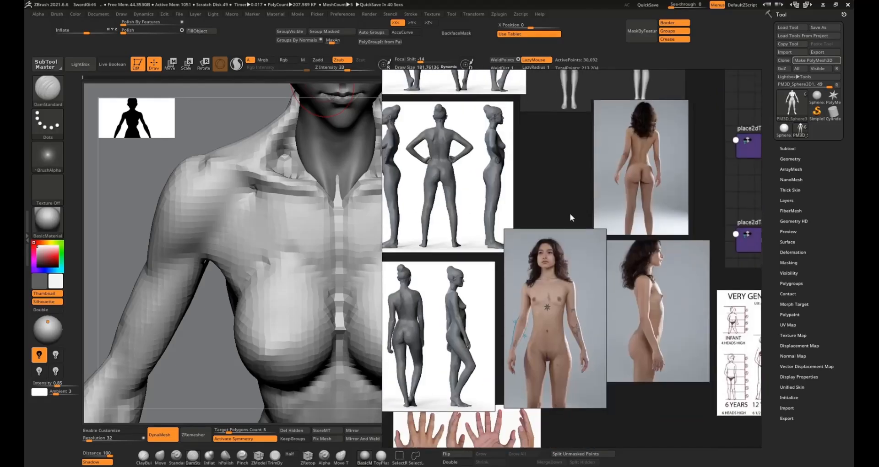
scroll(563, 332, "up", 4)
middle_click_drag(535, 305, 608, 230)
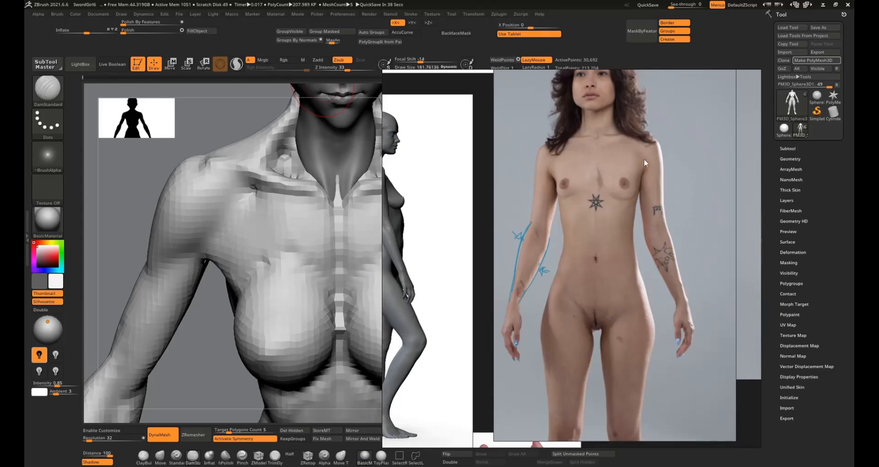
scroll(595, 224, "down", 5)
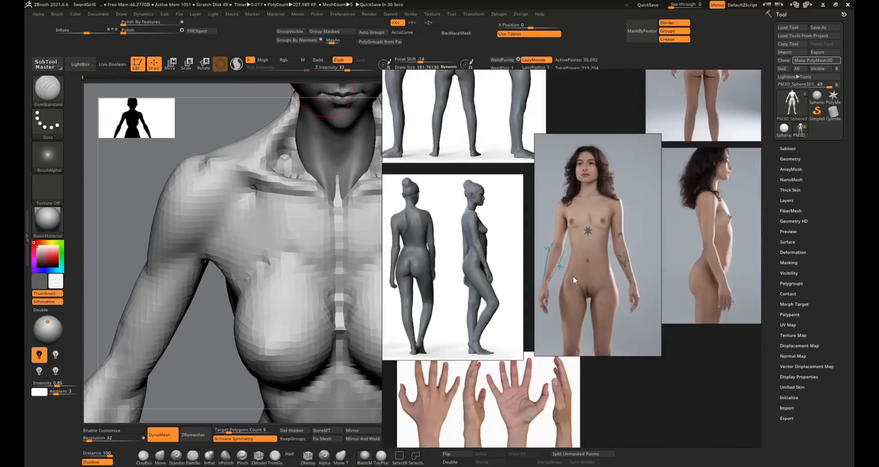
middle_click_drag(524, 230, 629, 320)
middle_click_drag(520, 197, 541, 279)
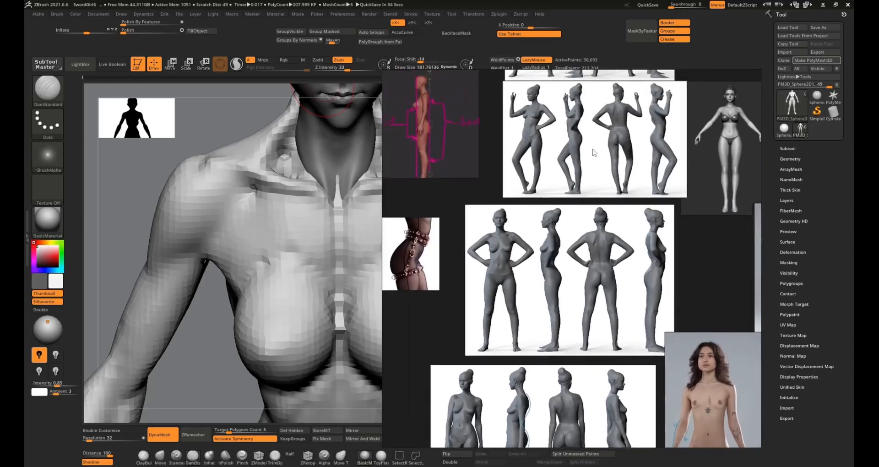
middle_click_drag(592, 149, 564, 252)
scroll(508, 121, "up", 4)
middle_click_drag(657, 162, 596, 241)
scroll(596, 241, "up", 2)
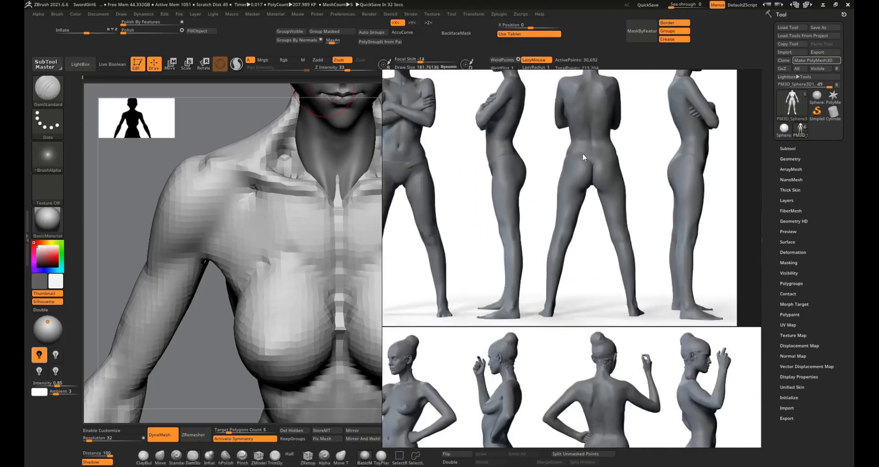
middle_click_drag(590, 91, 615, 257)
middle_click_drag(586, 137, 587, 275)
right_click_drag(548, 243, 878, 249)
Smooth the transition from the armpit down the side of the breast and ribcage
mouse_move(425, 250)
right_mouse_down("alt")
mouse_move(508, 168)
mouse_move(491, 188)
right_mouse_up("alt")
right_click_drag(491, 188, 473, 177)
left_click_drag(474, 178, 510, 192, "shift")
mouse_move(446, 251)
right_mouse_down()
mouse_move(463, 167)
mouse_move(478, 169)
mouse_move(481, 196)
mouse_move(482, 188)
right_mouse_up()
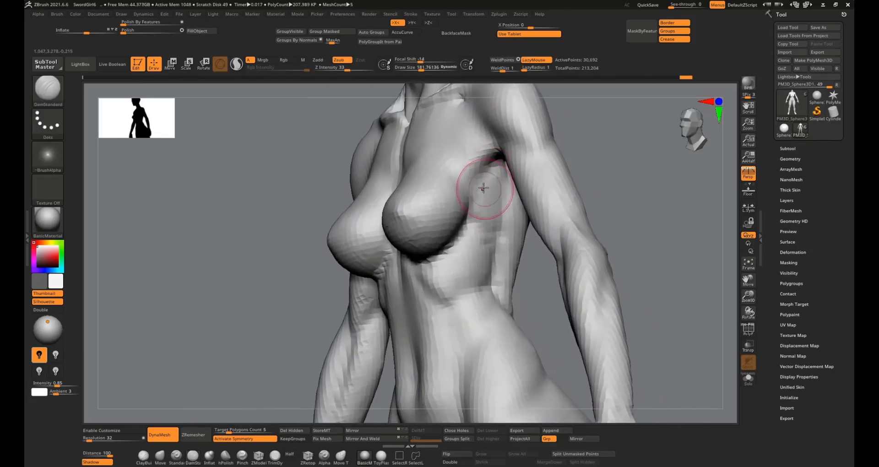
right_click_drag(487, 226, 482, 181, "alt")
left_click_drag(489, 179, 490, 258, "shift")
right_click_drag(490, 251, 489, 275, "ctrl")
right_click_drag(489, 274, 480, 197, "shift")
Smooth the hips, outer thighs and lower legs
left_click_drag(464, 201, 461, 185, "shift")
mouse_move(461, 186)
right_mouse_down("ctrl")
mouse_move(473, 212)
mouse_move(500, 235)
mouse_move(469, 179)
right_mouse_up("ctrl")
right_click_drag(476, 283, 465, 200, "alt")
left_click_drag(465, 199, 464, 183, "shift")
mouse_move(464, 183)
right_mouse_down()
mouse_move(472, 177)
mouse_move(448, 153)
right_mouse_up()
right_click_drag(436, 207, 427, 138, "alt")
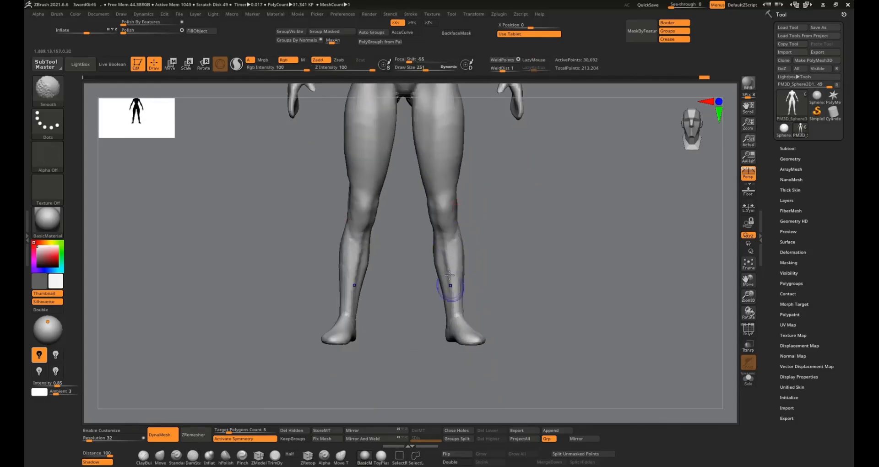
left_click_drag(448, 287, 453, 270, "shift")
right_click_drag(485, 275, 443, 266)
Refine the crease between the buttocks with the DamStandard brush at draw size 251
mouse_move(471, 293)
right_mouse_down()
mouse_move(478, 247)
mouse_move(507, 245)
right_mouse_up()
mouse_move(490, 185)
right_mouse_down("alt")
mouse_move(465, 257)
mouse_move(478, 178)
mouse_move(476, 215)
right_mouse_up("alt")
right_click_drag(470, 274, 473, 245)
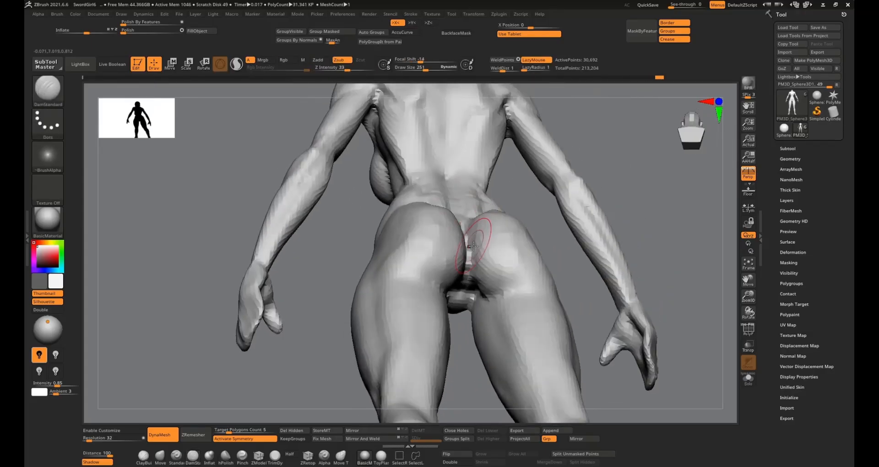
right_click_drag(466, 286, 475, 158, "shift")
Fill the hollows above the collarbones at the base of the neck with the ClayBuildup brush
right_click_drag(476, 115, 457, 280, "ctrl")
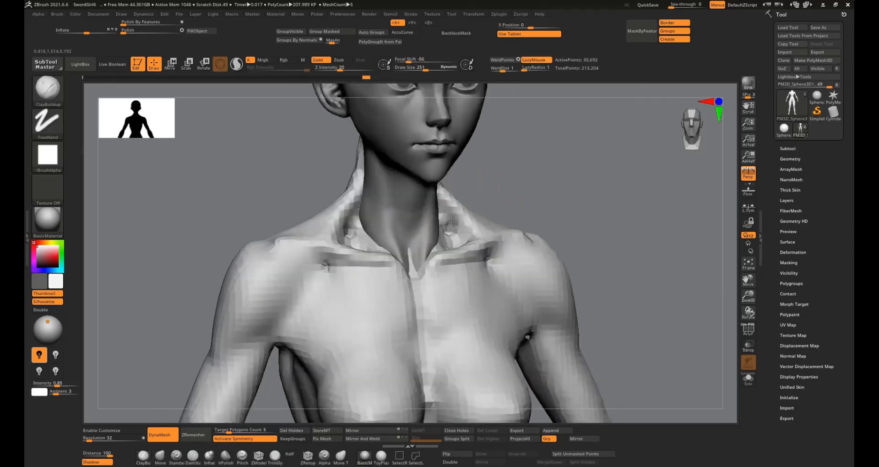
mouse_move(366, 204)
right_mouse_down()
mouse_move(406, 204)
mouse_move(414, 223)
mouse_move(505, 194)
mouse_move(387, 174)
right_mouse_up()
key("s")
right_click_drag(398, 205, 459, 204)
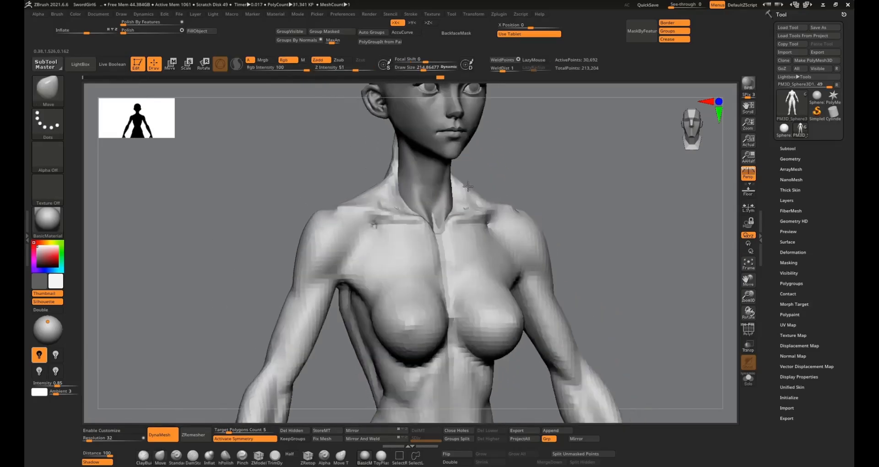
Adjust the neck and trapezius shape from front and back with the Move brush
right_click_drag(462, 183, 491, 161)
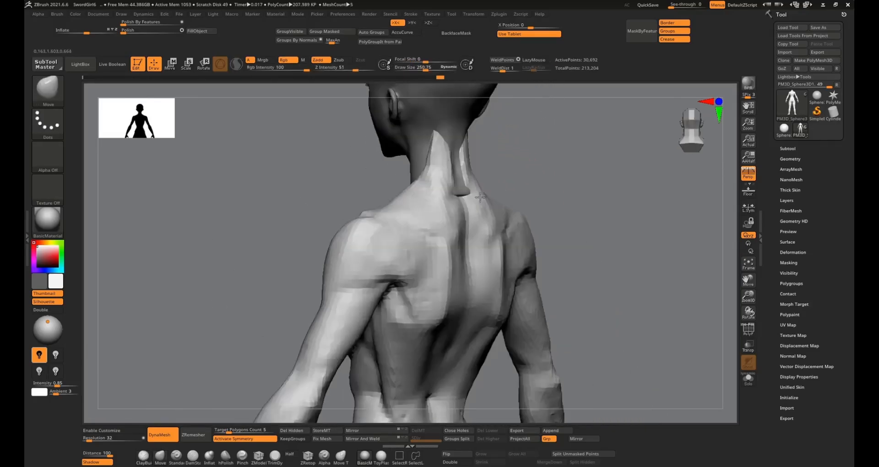
mouse_move(412, 192)
right_mouse_down()
mouse_move(440, 191)
mouse_move(435, 198)
right_mouse_up()
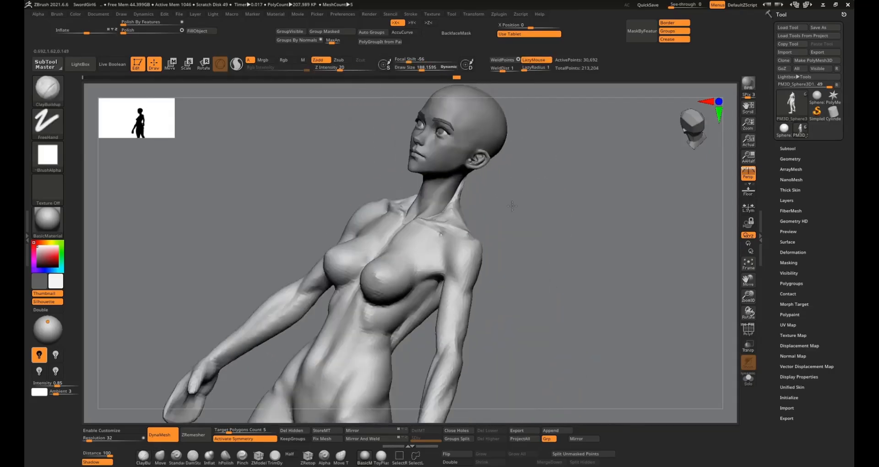
right_click_drag(457, 229, 486, 269)
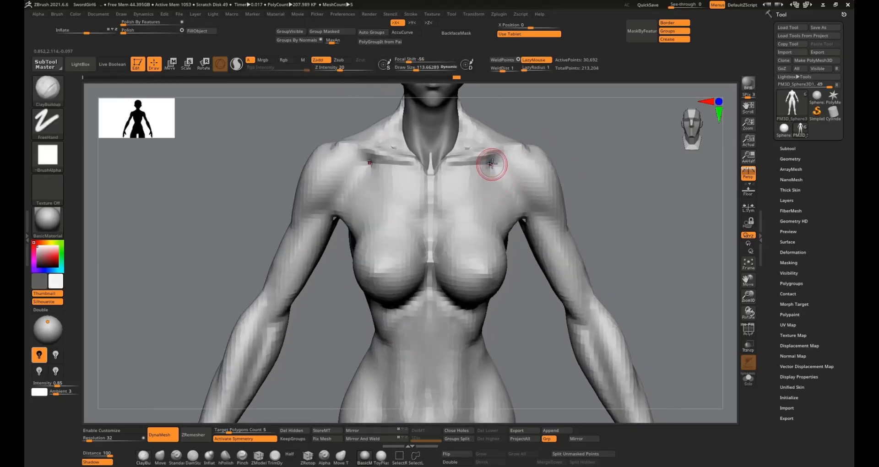
Smooth the front of the shoulders and the armpit area
key("shift")
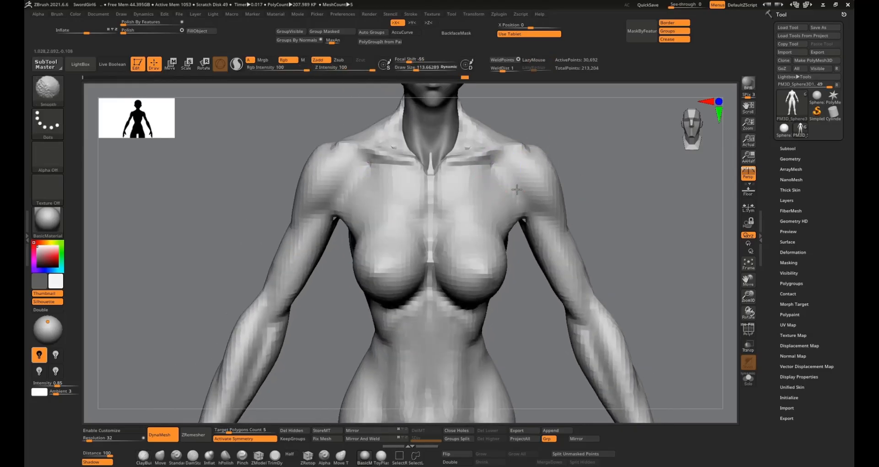
mouse_move(517, 189)
right_mouse_down()
mouse_move(441, 179)
mouse_move(435, 190)
right_mouse_up()
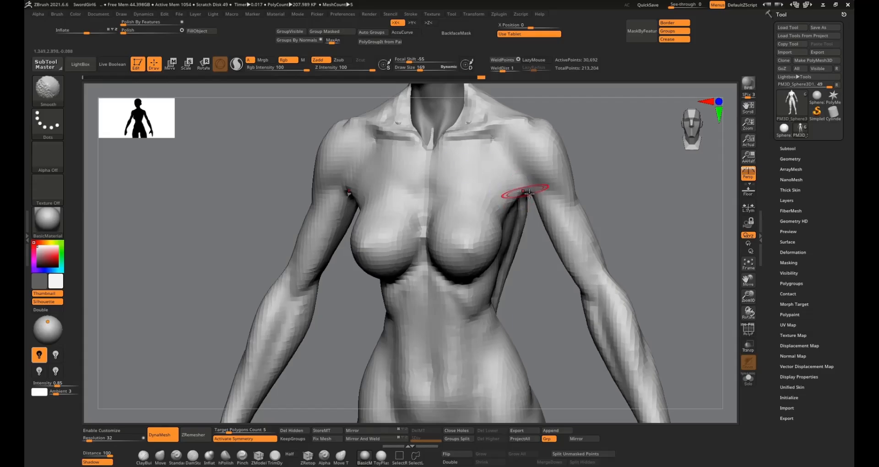
mouse_move(529, 194)
right_mouse_down("ctrl")
mouse_move(508, 156)
mouse_move(470, 196)
right_mouse_up("ctrl")
Enlarge the brush to a draw size of about 305 and smooth the shoulder blade and side of the back
right_click_drag(482, 279, 482, 223, "alt")
key("s")
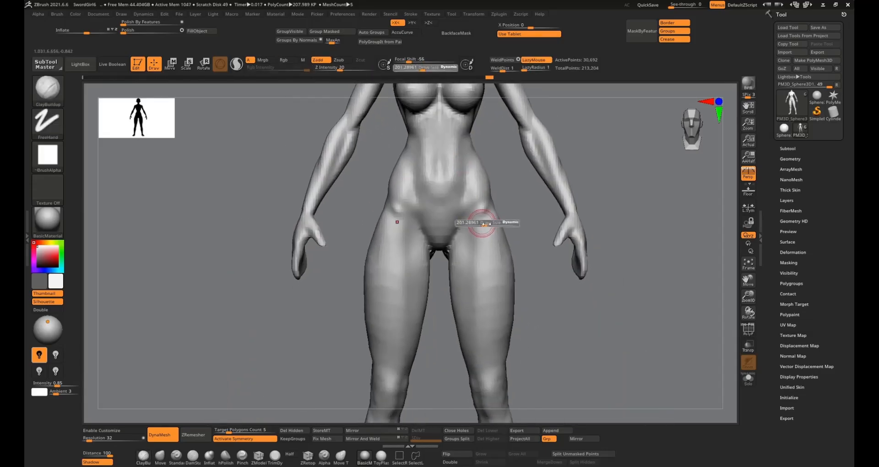
left_click_drag(484, 224, 490, 224)
right_click_drag(485, 177, 435, 176)
mouse_move(540, 138)
right_mouse_down("alt")
mouse_move(506, 192)
mouse_move(487, 182)
mouse_move(537, 153)
right_mouse_up("alt")
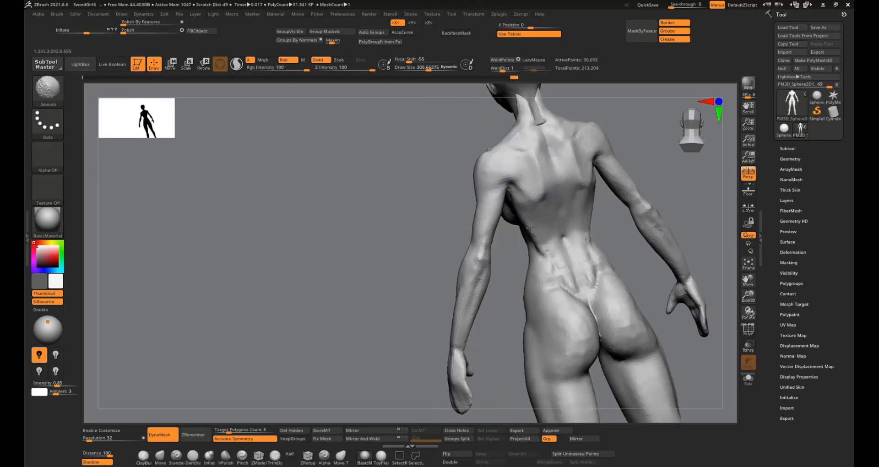
right_click_drag(530, 228, 627, 216)
Build up the front of the shoulder where it meets the chest above the armpit with the ClayBuildup brush
mouse_move(470, 165)
right_mouse_down("ctrl")
mouse_move(471, 196)
mouse_move(453, 193)
mouse_move(498, 210)
right_mouse_up("ctrl")
right_click_drag(453, 202, 387, 202)
key("b")
key("d")
key("s")
key("s")
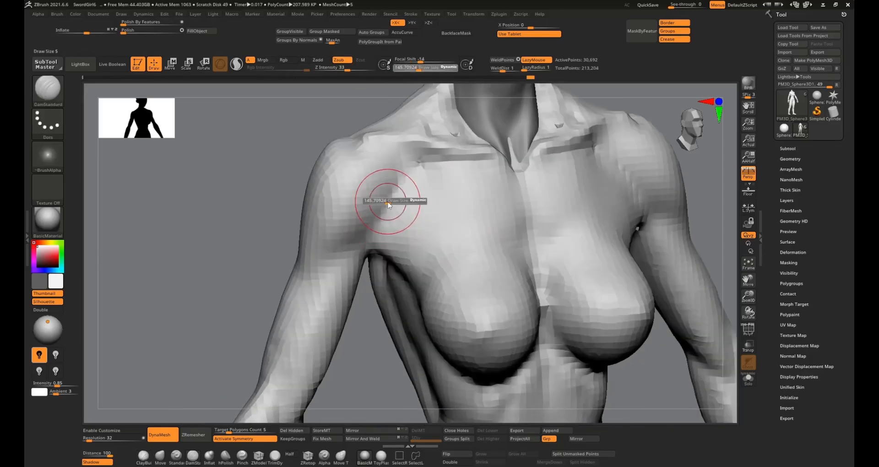
key("b")
key("c")
key("b")
mouse_move(372, 204)
left_mouse_down()
mouse_move(377, 174)
mouse_move(363, 163)
mouse_move(363, 230)
left_mouse_up()
mouse_move(363, 229)
right_mouse_down()
mouse_move(427, 194)
mouse_move(451, 208)
mouse_move(439, 213)
right_mouse_up()
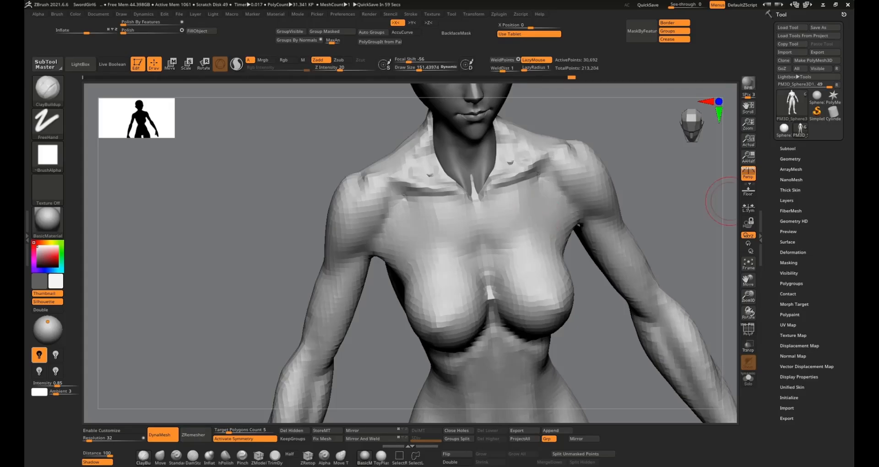
key("Escape")
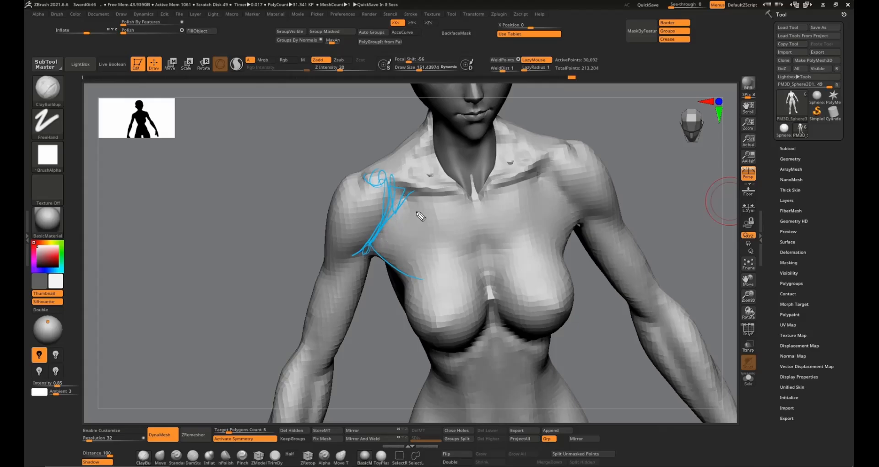
key("ctrl+z")
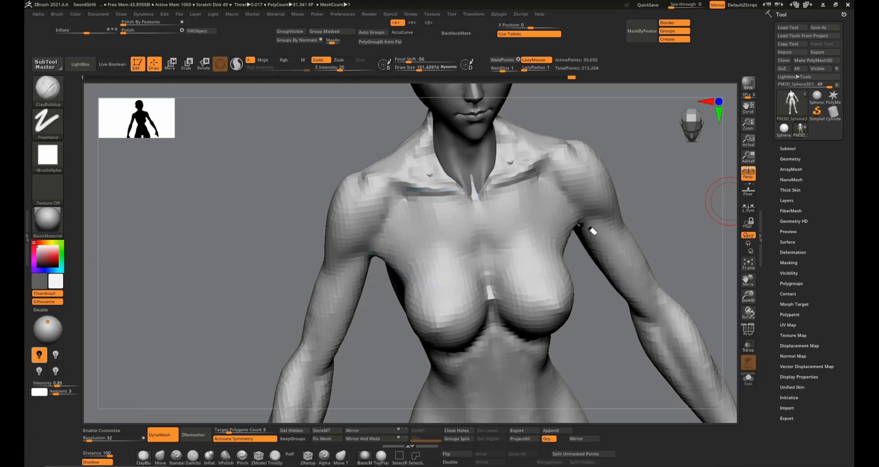
key("Escape")
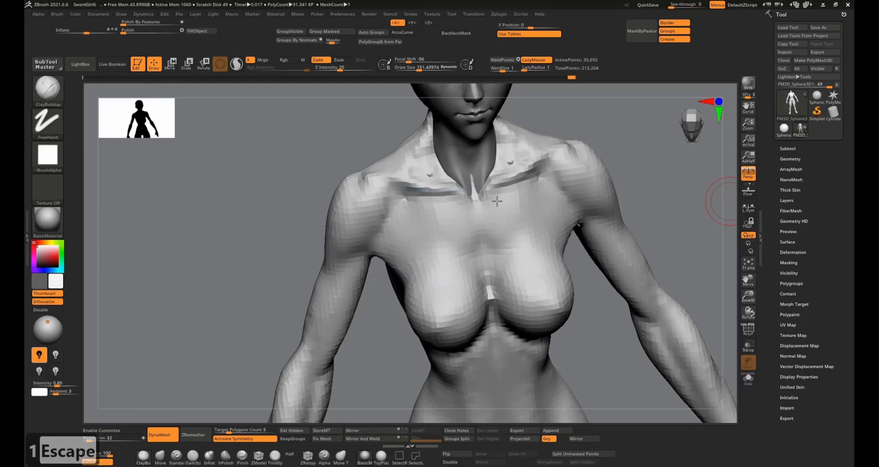
Carve the crease below the outer end of the collarbone with the DamStandard brush at a draw size of about 58
right_click_drag(393, 186, 397, 204, "ctrl")
key("s")
left_click_drag(403, 206, 392, 206)
key("4")
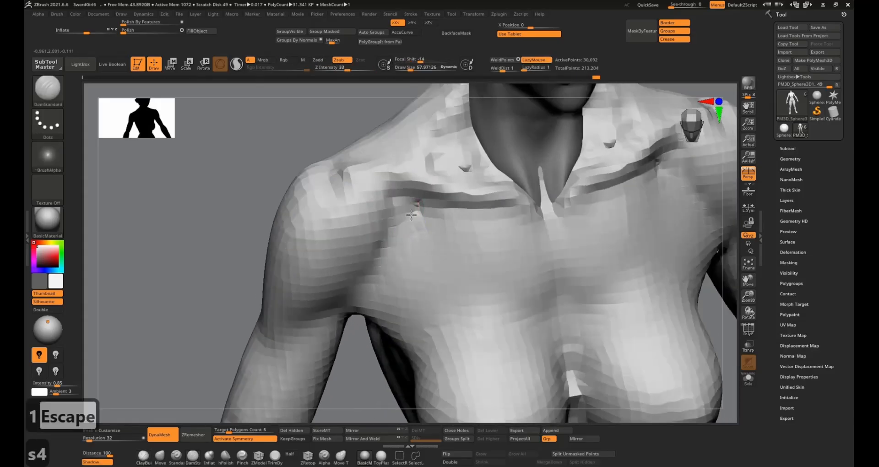
Reshape the outer collarbone and shoulder with the Move brush, enlarging its draw size to about 297
key("s")
key("2")
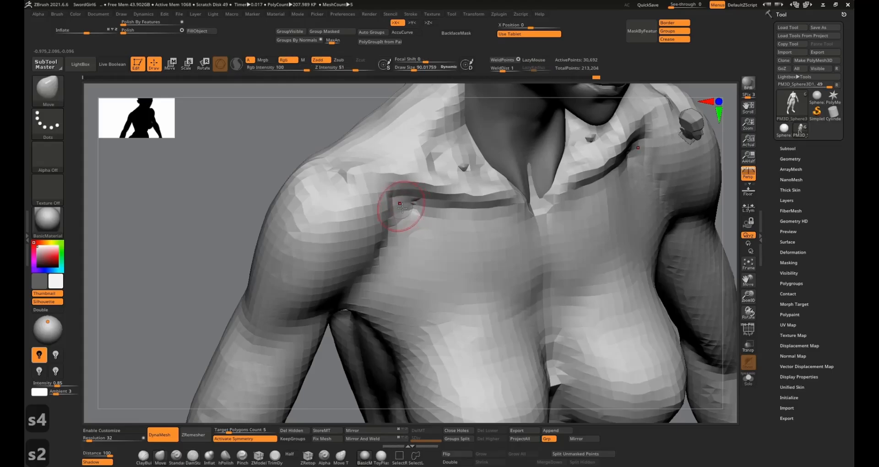
mouse_move(402, 207)
right_mouse_down()
mouse_move(418, 224)
mouse_move(414, 188)
mouse_move(403, 204)
mouse_move(412, 187)
right_mouse_up()
key("s")
left_click_drag(411, 186, 424, 186)
mouse_move(424, 186)
right_mouse_down()
mouse_move(409, 176)
mouse_move(420, 218)
right_mouse_up()
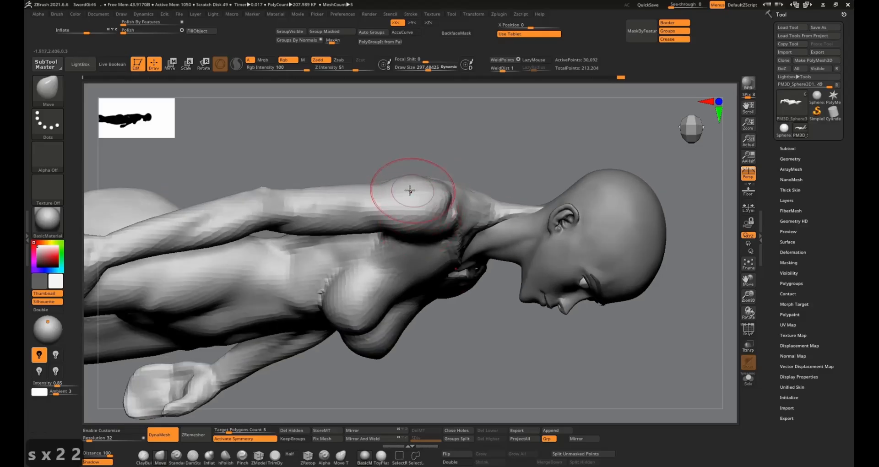
Adjust the rear of the shoulder with the Move brush and carve the crease behind the armpit with DamStandard at about 99 draw size
mouse_move(410, 190)
right_mouse_down()
mouse_move(457, 225)
mouse_move(460, 201)
mouse_move(430, 200)
mouse_move(430, 164)
right_mouse_up()
key("s")
key("2")
key("s")
key("s")
left_click_drag(429, 165, 421, 163)
key("4")
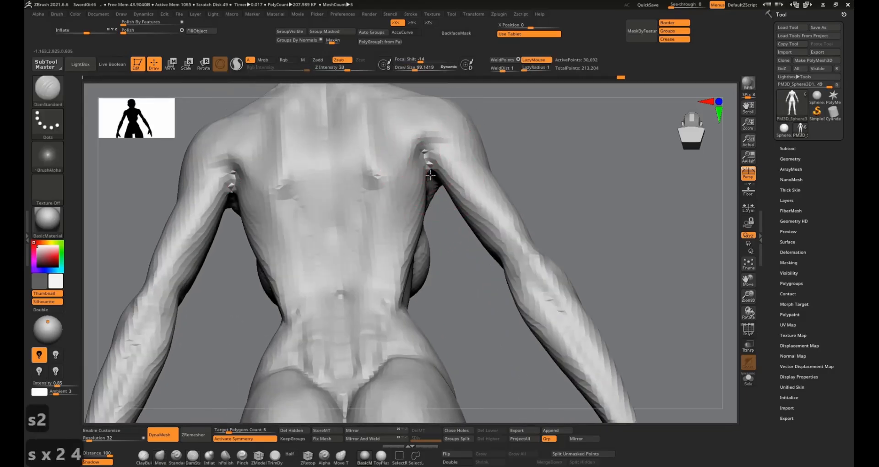
Carve the groove along the spine with the DamStandard brush at a draw size of about 201
mouse_move(430, 174)
right_mouse_down()
mouse_move(308, 168)
mouse_move(383, 173)
mouse_move(379, 206)
mouse_move(369, 197)
right_mouse_up()
key("4")
key("s")
left_click_drag(369, 196, 378, 196)
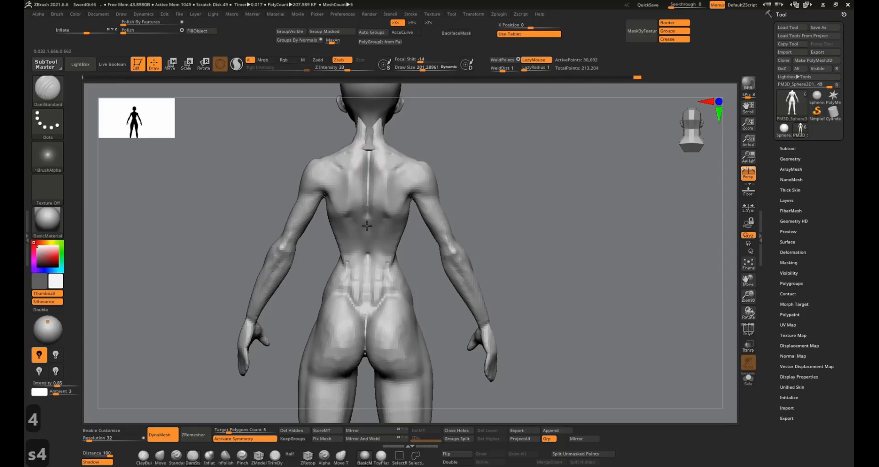
mouse_move(364, 272)
right_mouse_down()
mouse_move(384, 229)
mouse_move(379, 146)
mouse_move(373, 201)
mouse_move(372, 144)
right_mouse_up()
key("s")
key("4")
Build up the side of the back below the armpit with the ClayBuildup brush at a draw size of about 258
key("2")
right_click_drag(373, 250, 374, 201)
key("4")
mouse_move(389, 247)
right_mouse_down("shift")
mouse_move(430, 206)
mouse_move(403, 208)
mouse_move(412, 177)
right_mouse_up("shift")
key("1")
key("s")
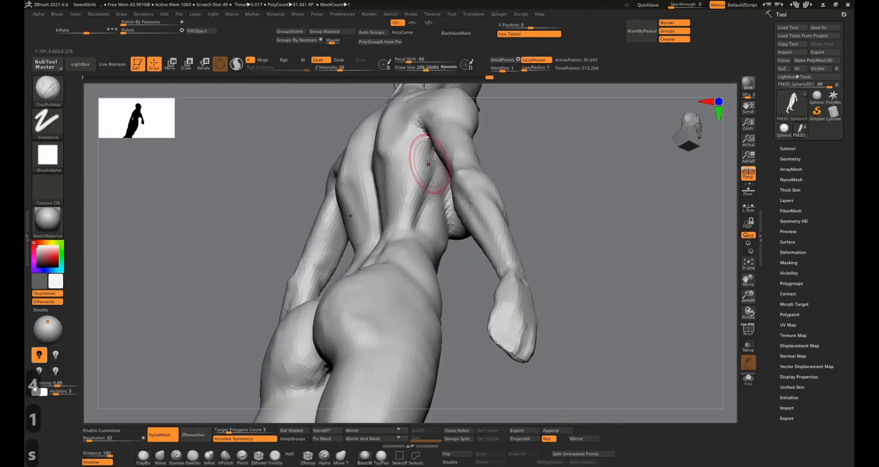
Reshape the lower back and waist with the Move brush at a draw size of about 322
mouse_move(412, 208)
right_mouse_down()
mouse_move(419, 187)
mouse_move(399, 261)
mouse_move(373, 261)
mouse_move(406, 257)
right_mouse_up()
key("s")
key("2")
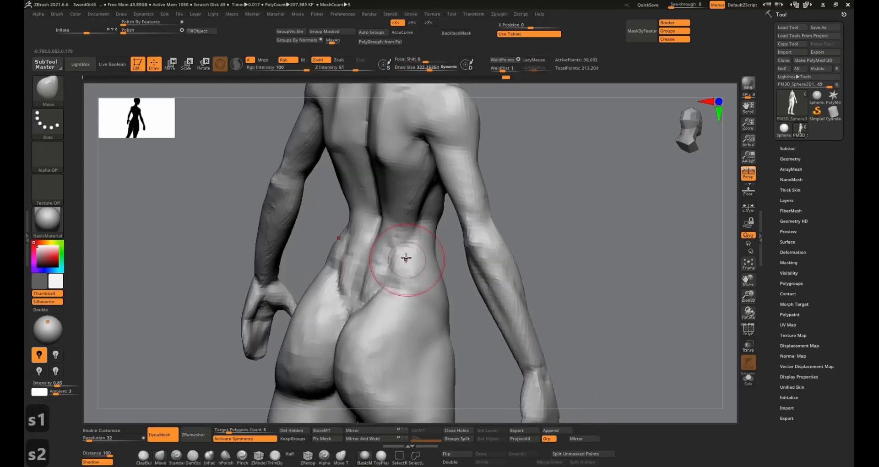
Build up the flank beside the lower ribcage with the ClayBuildup brush at a draw size of about 250
key("s")
key("4")
key("1")
mouse_move(379, 293)
right_mouse_down()
mouse_move(412, 262)
mouse_move(395, 234)
mouse_move(403, 270)
mouse_move(408, 206)
mouse_move(406, 220)
right_mouse_up()
key("1")
right_click_drag(407, 220, 405, 240, "ctrl")
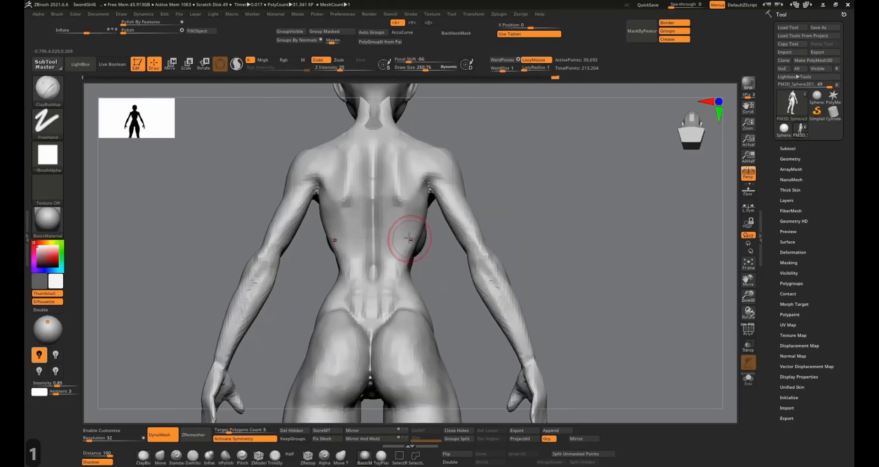
key("s")
left_click_drag(405, 236, 411, 233)
Adjust the side of the back with the Move brush and add volume there with ClayBuildup
key("2")
key("s")
mouse_move(411, 233)
right_mouse_down()
mouse_move(405, 222)
mouse_move(429, 200)
right_mouse_up()
key("1")
mouse_move(417, 238)
right_mouse_down()
mouse_move(355, 222)
mouse_move(357, 238)
mouse_move(411, 186)
mouse_move(418, 160)
mouse_move(406, 233)
mouse_move(403, 188)
mouse_move(407, 233)
right_mouse_up()
key("s")
Refine the shoulder blades and upper back with the Move brush and carve their edges with DamStandard at a draw size of about 95
key("3")
key("s")
key("2")
key("s")
mouse_move(383, 202)
right_mouse_down()
mouse_move(399, 190)
mouse_move(391, 173)
right_mouse_up()
key("s")
key("4")
right_click_drag(407, 217, 405, 211, "shift")
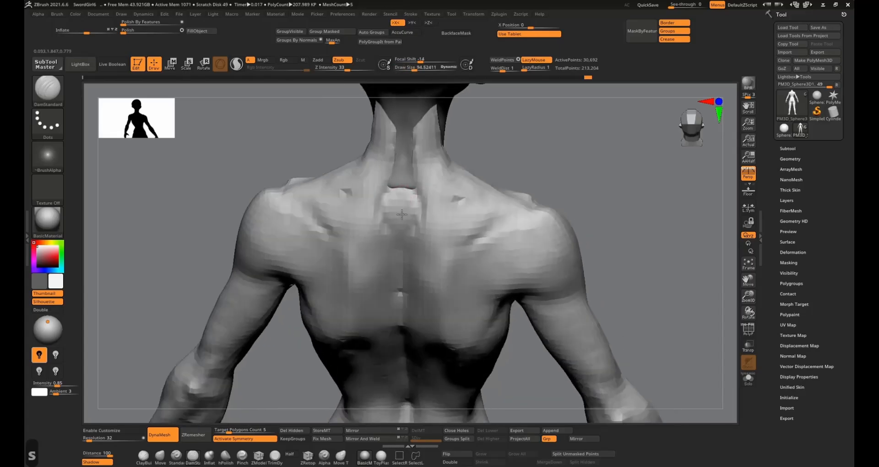
Build up the vertebra at the base of the neck with ClayBuildup at about 119 draw size and define its edges with DamStandard
key("1")
key("s")
left_click_drag(399, 202, 405, 203)
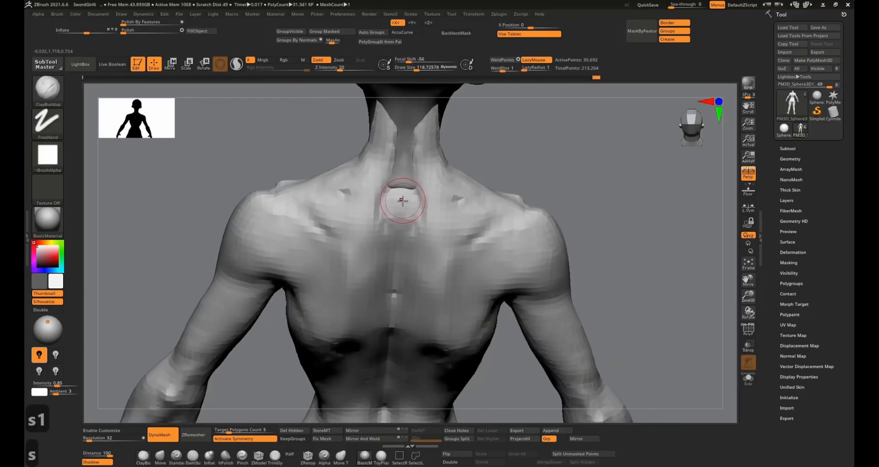
key("4")
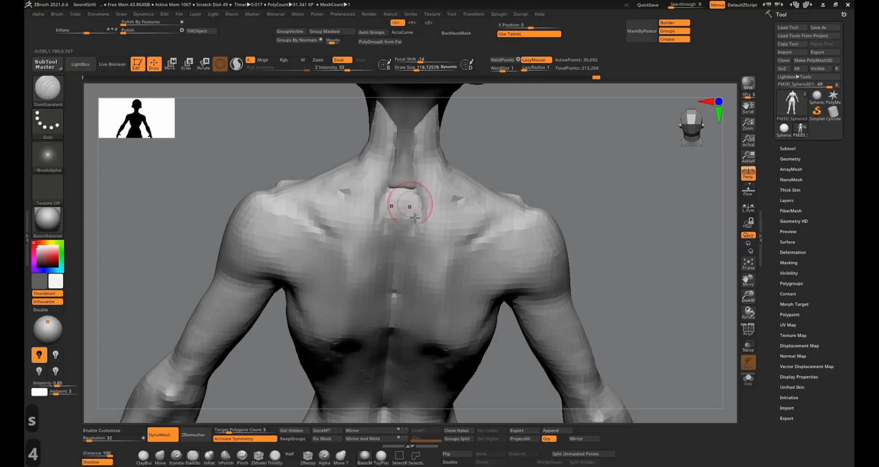
mouse_move(399, 213)
right_mouse_down()
mouse_move(409, 193)
mouse_move(398, 193)
right_mouse_up()
Reshape the base of the neck with the Move brush and build up the upper spine and trapezius with ClayBuildup
key("2")
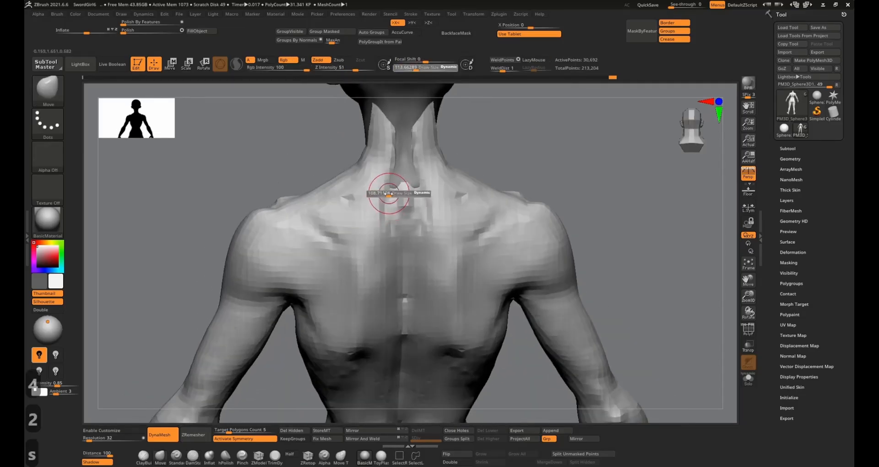
key("1")
mouse_move(403, 245)
right_mouse_down()
mouse_move(426, 217)
mouse_move(418, 167)
mouse_move(412, 186)
mouse_move(389, 191)
mouse_move(398, 180)
mouse_move(364, 152)
mouse_move(395, 257)
right_mouse_up()
key("2")
key("s")
key("4")
key("s")
key("1")
key("s")
key("1")
Adjust the side of the back with the Move brush and carve below the armpit with DamStandard at a draw size of about 195
mouse_move(386, 300)
right_mouse_down()
mouse_move(412, 167)
mouse_move(392, 171)
mouse_move(406, 147)
mouse_move(427, 173)
mouse_move(407, 167)
mouse_move(412, 161)
right_mouse_up()
key("s")
key("2")
key("s")
right_click_drag(438, 187, 422, 151)
key("4")
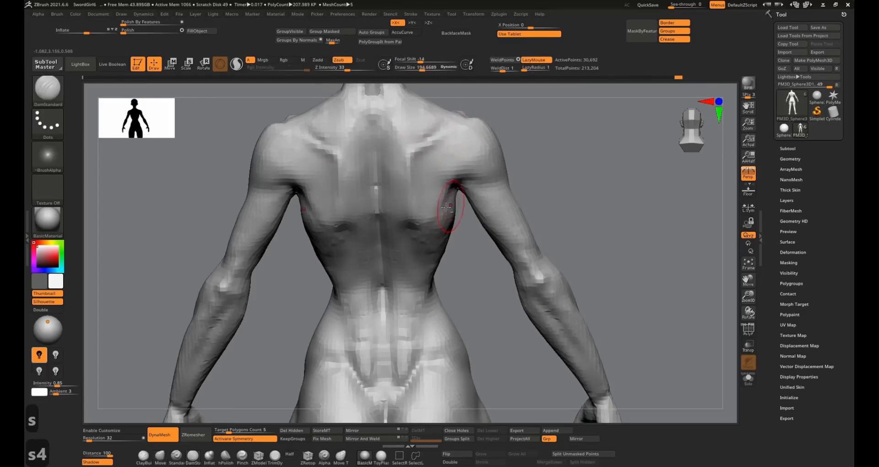
mouse_move(446, 206)
right_mouse_down()
mouse_move(490, 164)
mouse_move(431, 191)
mouse_move(435, 183)
right_mouse_up()
Build up the forms around the front of the knees with the ClayBuildup brush at a draw size of about 215
right_click_drag(422, 271, 438, 198, "alt")
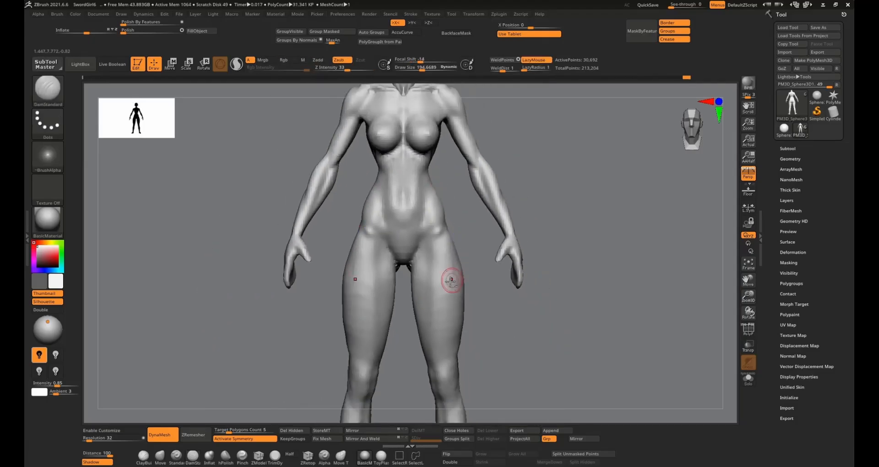
right_click_drag(451, 280, 428, 206, "ctrl")
mouse_move(436, 294)
right_mouse_down("ctrl")
mouse_move(411, 235)
mouse_move(422, 252)
mouse_move(479, 225)
mouse_move(415, 249)
mouse_move(432, 175)
mouse_move(538, 204)
mouse_move(473, 202)
mouse_move(412, 233)
right_mouse_up("ctrl")
key("1")
mouse_move(395, 206)
left_mouse_down()
mouse_move(406, 220)
mouse_move(400, 236)
left_mouse_up()
right_click_drag(380, 247, 474, 208)
key("1")
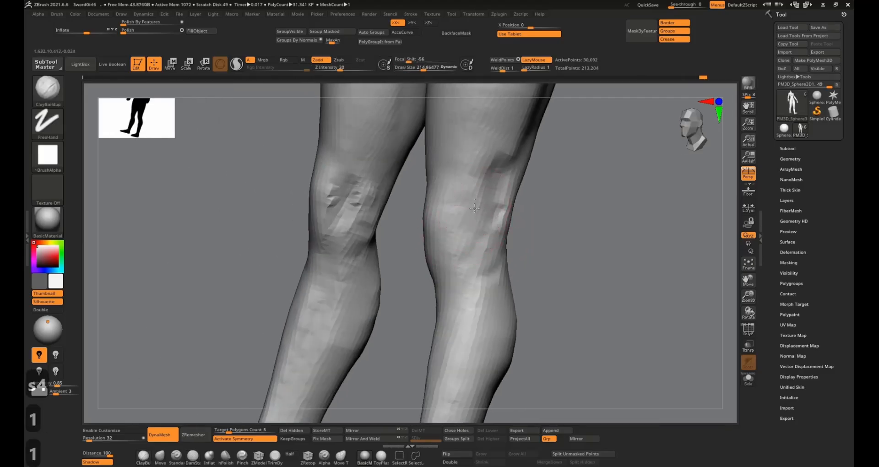
Add the muscle and tendon forms along the outer side of the knee with the ClayBuildup brush
mouse_move(474, 208)
left_mouse_down()
mouse_move(482, 186)
mouse_move(471, 198)
mouse_move(480, 220)
left_mouse_up()
right_click_drag(492, 224, 482, 259)
key("1")
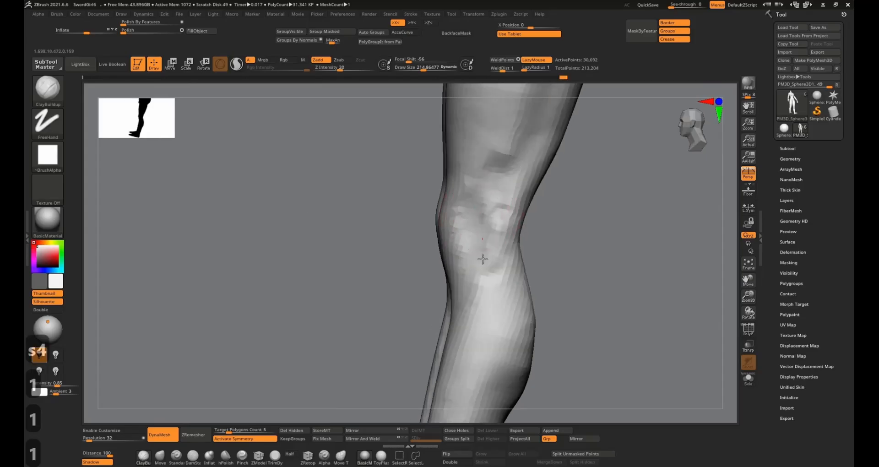
key("s")
left_click_drag(502, 237, 491, 236)
key("1")
left_click_drag(497, 224, 502, 233)
mouse_move(502, 232)
right_mouse_down("ctrl")
mouse_move(485, 215)
mouse_move(515, 247)
mouse_move(516, 270)
mouse_move(501, 267)
right_mouse_up("ctrl")
Build up the inner side of the knee and the area below the kneecap with ClayBuildup at draw sizes of about 182 and 215
key("s")
mouse_move(445, 259)
left_mouse_down()
mouse_move(456, 259)
mouse_move(444, 260)
left_mouse_up()
key("1")
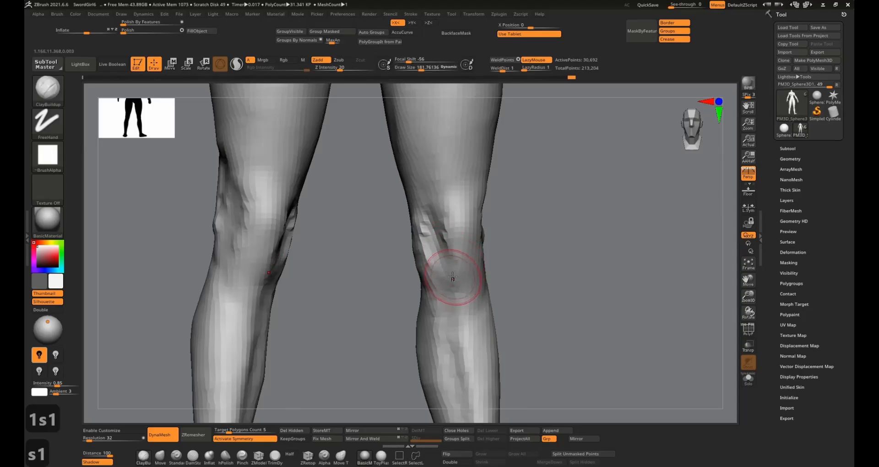
mouse_move(452, 276)
right_mouse_down("ctrl")
mouse_move(446, 242)
mouse_move(430, 270)
mouse_move(440, 256)
right_mouse_up("ctrl")
key("s")
left_click_drag(437, 256, 433, 244)
key("1")
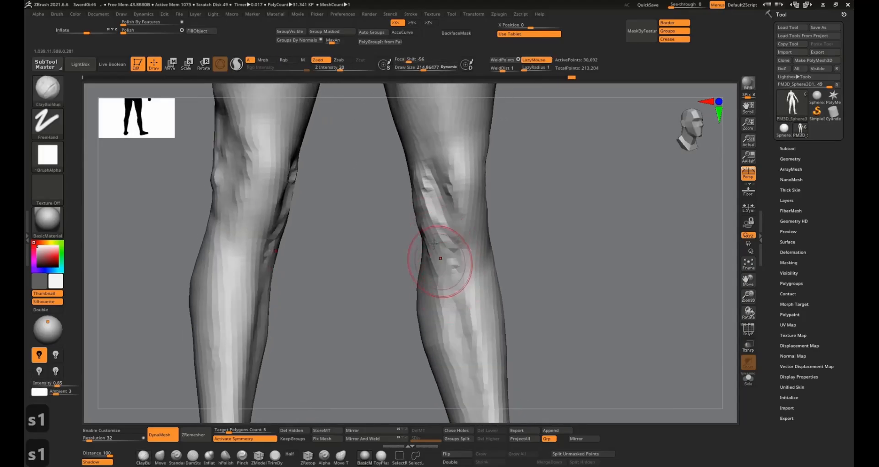
Carve a crease across the front of the knee with DamStandard at a draw size of about 215 and flatten the surface with hPolish
right_click_drag(445, 257, 455, 196)
key("4")
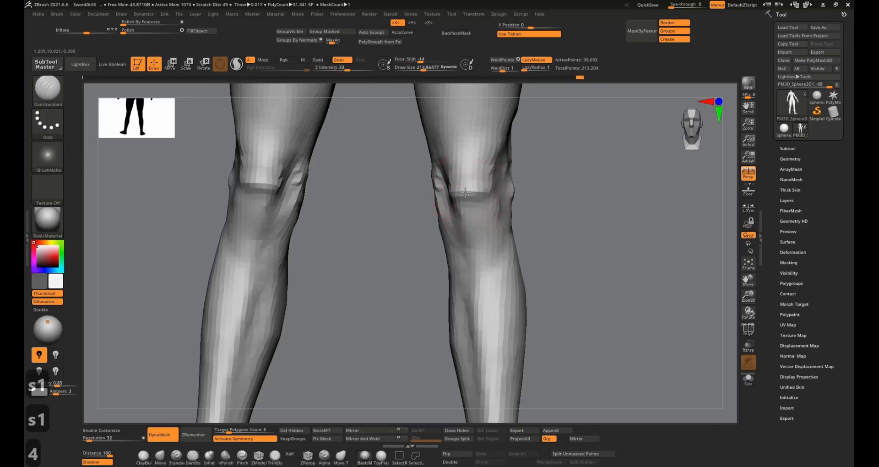
key("6")
mouse_move(490, 199)
right_mouse_down()
mouse_move(472, 172)
mouse_move(458, 188)
mouse_move(473, 190)
right_mouse_up()
Reshape the kneecap with the Move brush and flatten the area below it with hPolish at a draw size of about 281
key("s")
key("2")
key("s")
key("2")
left_click_drag(458, 191, 466, 190)
right_click_drag(468, 190, 471, 180)
key("6")
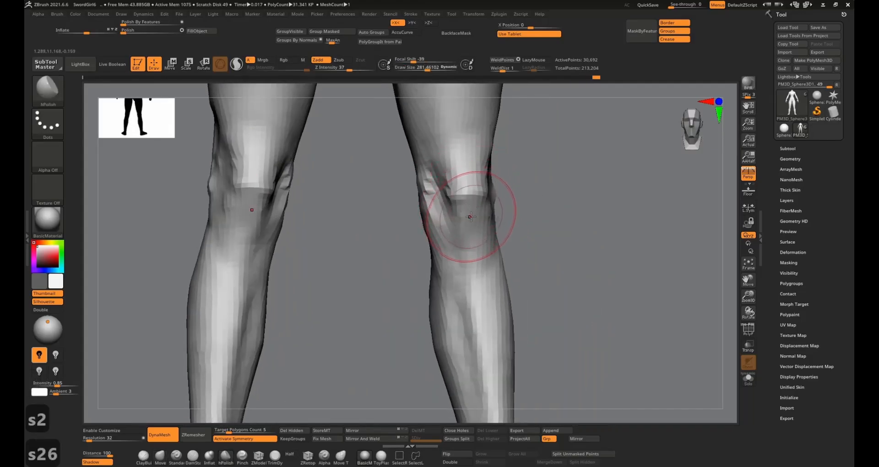
key("6")
Build up the ridge of the shin from below the knee to the ankle with the ClayBuildup brush at about 208 draw size
mouse_move(477, 225)
right_mouse_down("ctrl")
mouse_move(471, 178)
mouse_move(462, 219)
mouse_move(481, 181)
mouse_move(476, 137)
mouse_move(468, 158)
mouse_move(475, 149)
mouse_move(502, 194)
mouse_move(492, 194)
mouse_move(479, 157)
mouse_move(471, 165)
mouse_move(476, 141)
mouse_move(435, 142)
mouse_move(477, 135)
right_mouse_up("ctrl")
key("s")
key("s")
key("s")
key("1")
key("s")
key("1")
key("s")
key("1")
key("s")
key("s")
key("1")
key("s")
key("1")
key("1")
key("1")
left_click_drag(477, 135, 470, 241)
right_click_drag(470, 241, 478, 165)
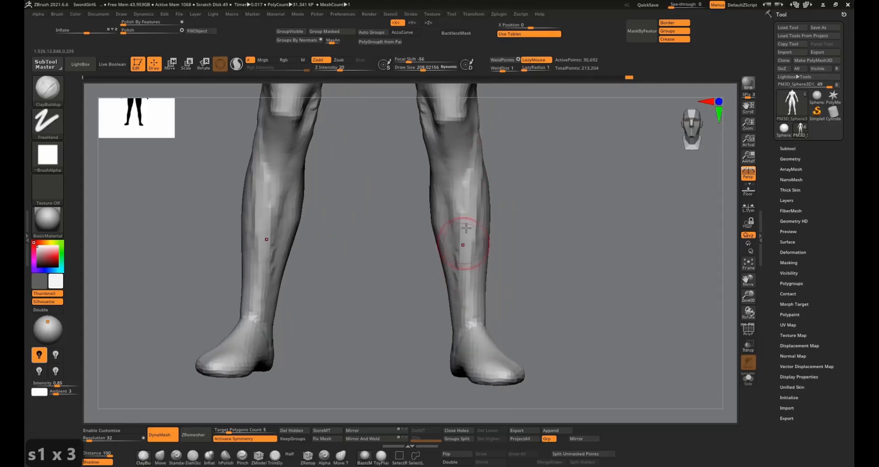
Refine the front and sides of the lower leg with ClayBuildup and smooth the inner side of the shin
right_click_drag(464, 316, 485, 149)
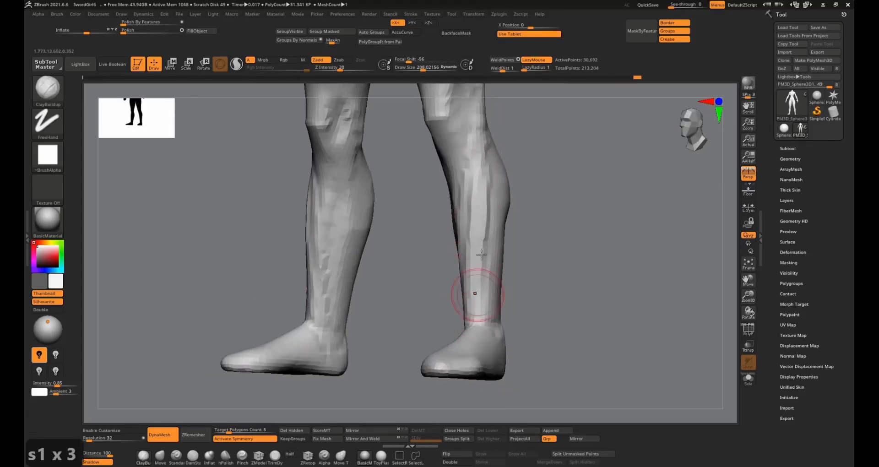
right_click_drag(481, 254, 463, 249)
right_click_drag(476, 186, 475, 170)
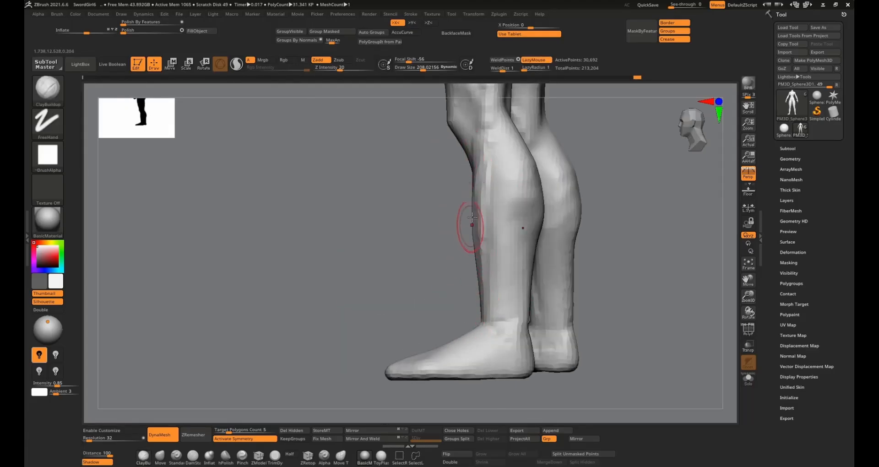
mouse_move(472, 216)
right_mouse_down("shift")
mouse_move(481, 187)
mouse_move(469, 229)
right_mouse_up("shift")
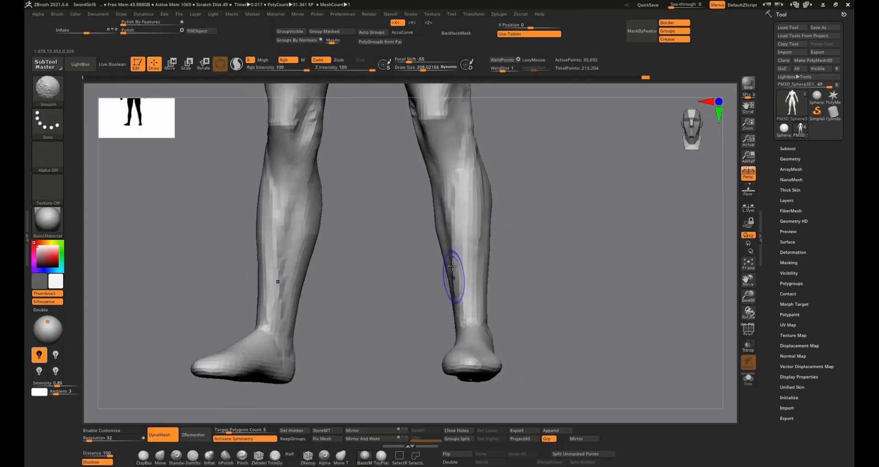
left_click_drag(451, 274, 458, 326, "shift")
Adjust the inner contour of the lower leg with the Move brush at a draw size of about 412
right_click_drag(457, 325, 472, 300)
right_click_drag(463, 267, 451, 176, "alt")
right_click_drag(471, 288, 446, 225, "ctrl")
key("s")
key("s")
key("b")
key("m")
key("v")
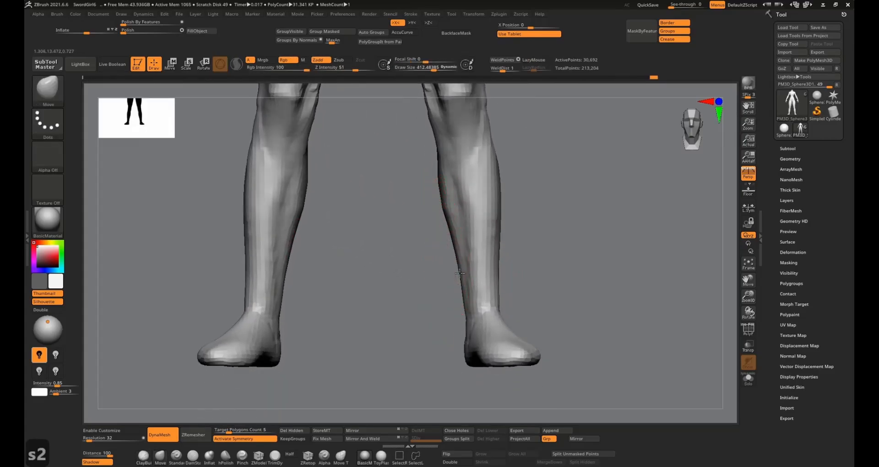
left_click_drag(459, 273, 462, 273)
Reshape the outer contour of the calf and shin with the Move brush at a draw size of about 375
right_click_drag(560, 270, 502, 267)
key("s")
left_click_drag(505, 267, 502, 267)
key("s")
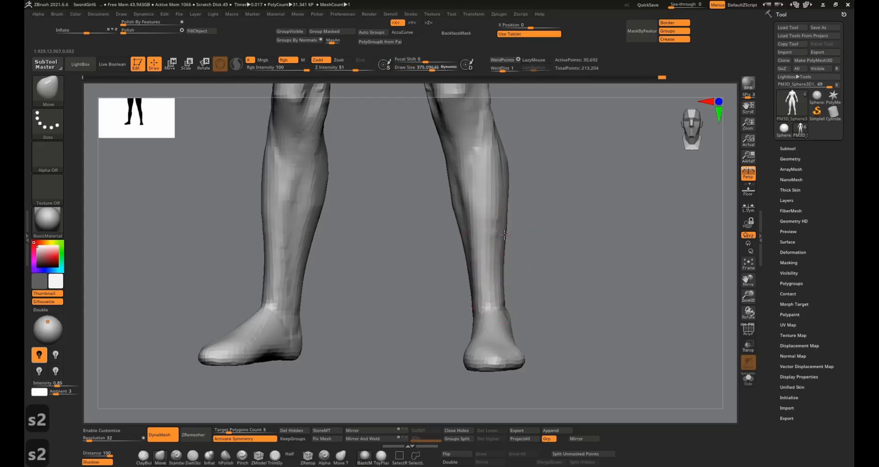
mouse_move(506, 203)
right_mouse_down()
mouse_move(425, 206)
mouse_move(484, 181)
right_mouse_up()
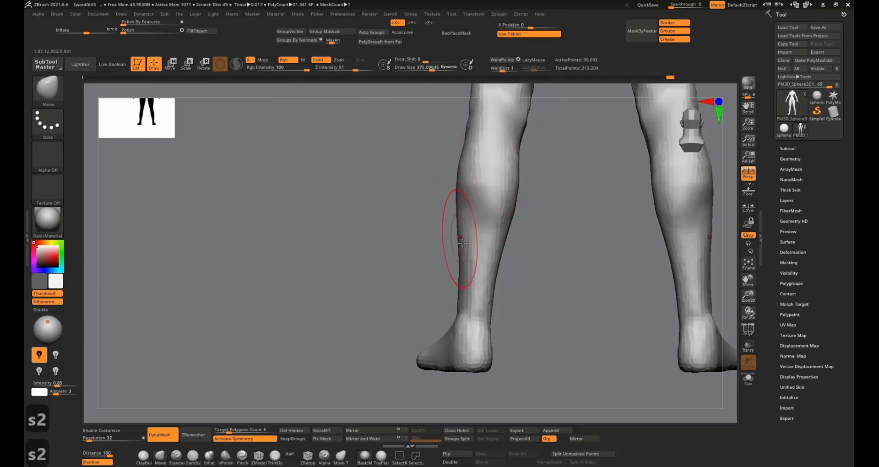
right_click_drag(540, 240, 492, 206)
Carve the lower edge of the calf muscle across the back of the leg with the DamStandard brush
key("shift+4")
left_click_drag(469, 182, 526, 223)
mouse_move(526, 227)
right_mouse_down()
mouse_move(477, 226)
mouse_move(467, 208)
right_mouse_up()
key("s")
left_click_drag(467, 206, 471, 207)
left_click_drag(450, 186, 500, 232)
mouse_move(500, 231)
right_mouse_down()
mouse_move(523, 224)
mouse_move(475, 217)
right_mouse_up()
mouse_move(563, 202)
right_mouse_down("ctrl")
mouse_move(586, 177)
mouse_move(555, 222)
mouse_move(559, 206)
mouse_move(571, 210)
mouse_move(597, 184)
right_mouse_up("ctrl")
Build up the calf muscle at the back of the leg with ClayBuildup at about 297 draw size and smooth its outer side
key("shift+1")
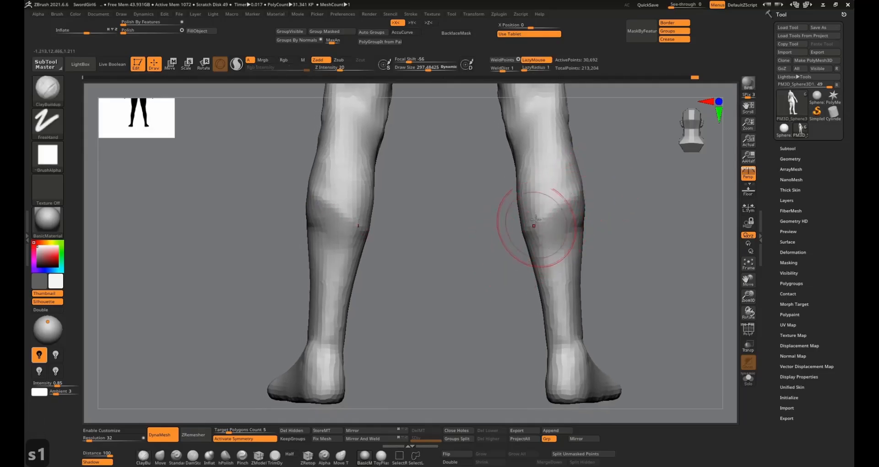
right_click_drag(538, 243, 538, 269)
mouse_move(421, 248)
right_mouse_down()
mouse_move(332, 248)
mouse_move(513, 257)
mouse_move(508, 241)
right_mouse_up()
right_click_drag(430, 233, 426, 281, "alt")
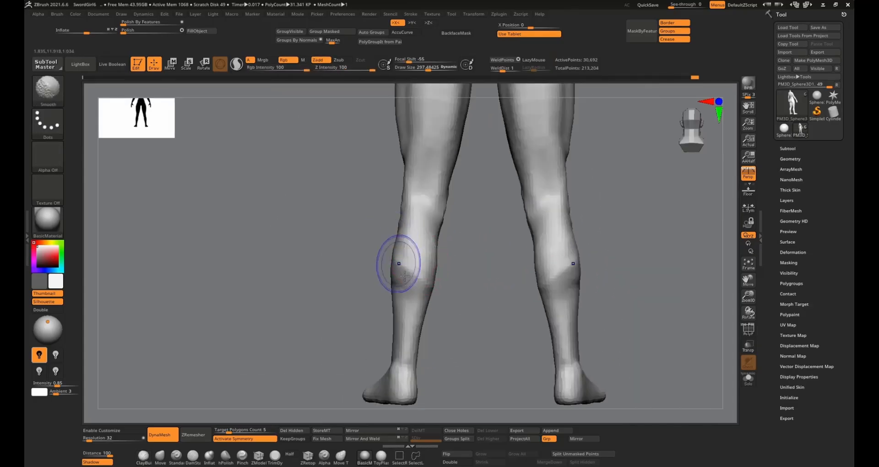
Build up the inner and outer ankle bones with ClayBuildup, starting at a draw size of about 151
mouse_move(409, 310)
right_mouse_down("alt")
mouse_move(423, 221)
mouse_move(502, 240)
mouse_move(503, 274)
mouse_move(476, 266)
right_mouse_up("alt")
key("s")
left_click_drag(441, 259, 426, 252)
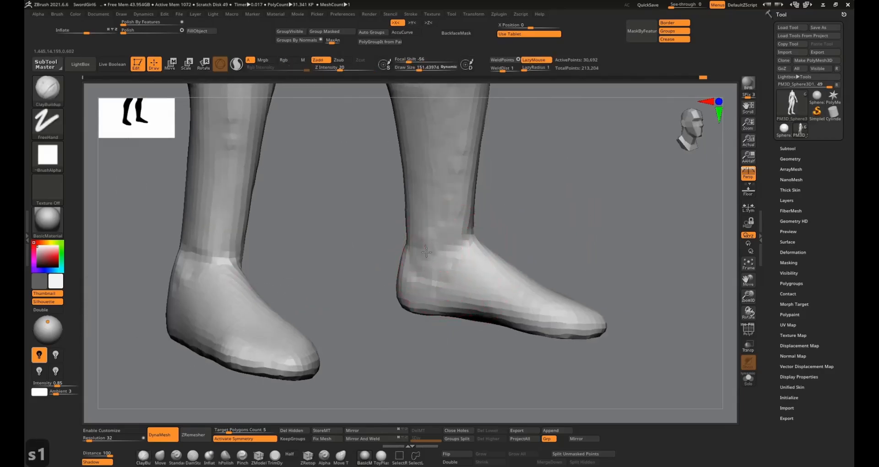
mouse_move(435, 268)
right_mouse_down()
mouse_move(536, 232)
mouse_move(537, 252)
mouse_move(503, 251)
mouse_move(506, 266)
mouse_move(572, 249)
mouse_move(575, 229)
mouse_move(483, 175)
mouse_move(499, 192)
mouse_move(474, 278)
right_mouse_up()
key("shift")
key("s")
key("s")
left_click_drag(474, 279, 446, 278)
key("3")
mouse_move(446, 278)
right_mouse_down()
mouse_move(470, 247)
mouse_move(447, 284)
right_mouse_up()
Carve the hollow between ankle bone and heel with DamStandard and add volume above the heel with ClayBuildup
key("4")
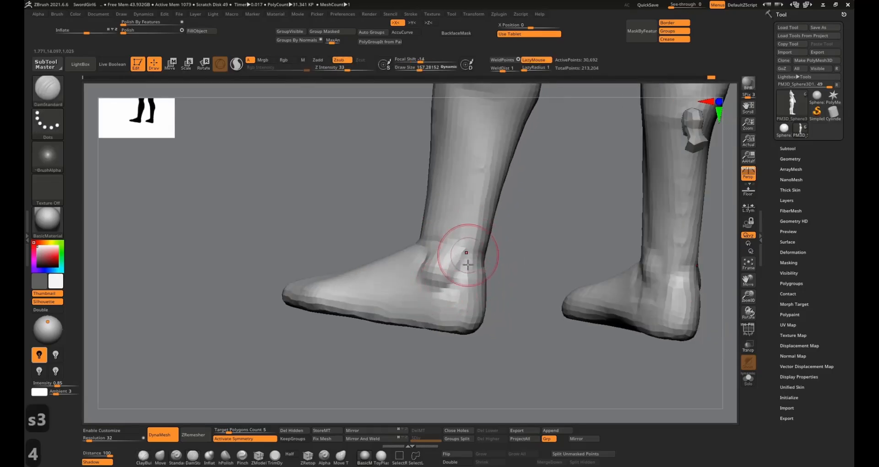
key("1")
left_click_drag(467, 264, 471, 286)
mouse_move(476, 274)
right_mouse_down()
mouse_move(536, 270)
mouse_move(515, 290)
mouse_move(499, 238)
right_mouse_up()
right_click_drag(498, 238, 503, 266)
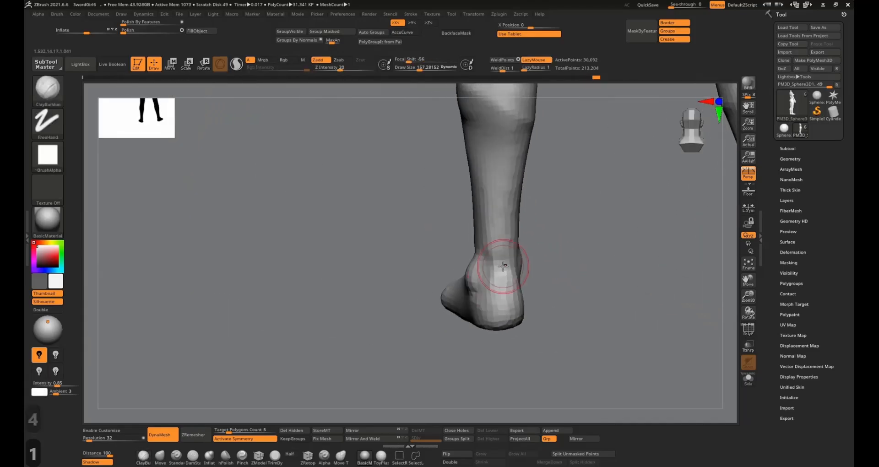
mouse_move(583, 223)
right_mouse_down()
mouse_move(542, 249)
mouse_move(728, 199)
right_mouse_up()
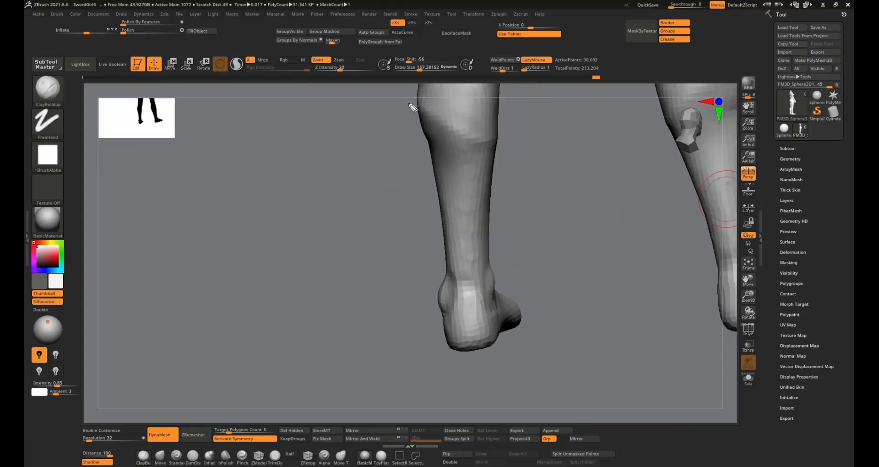
left_click_drag(408, 102, 514, 173)
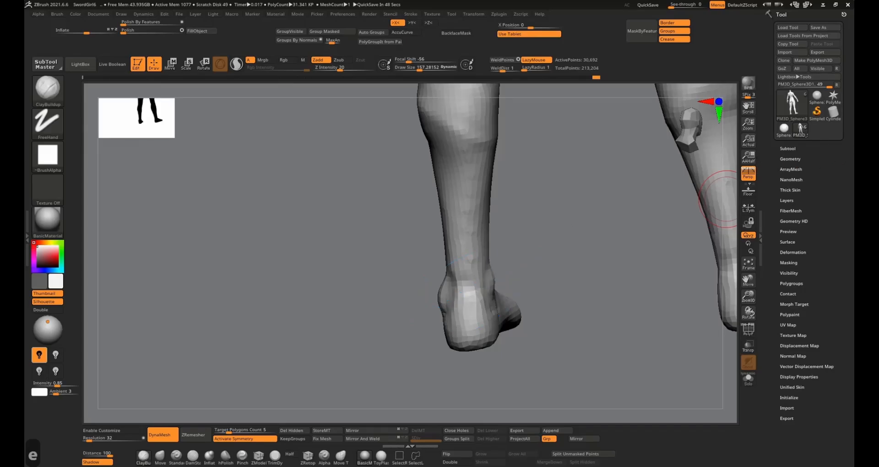
key("Escape")
left_click_drag(408, 271, 511, 256)
Carve both sides of the Achilles tendon down to the ankle with DamStandard at a draw size of about 243
right_click_drag(509, 262, 577, 188, "ctrl")
mouse_move(470, 265)
right_mouse_down("alt")
mouse_move(468, 222)
mouse_move(457, 255)
right_mouse_up("alt")
key("s")
key("4")
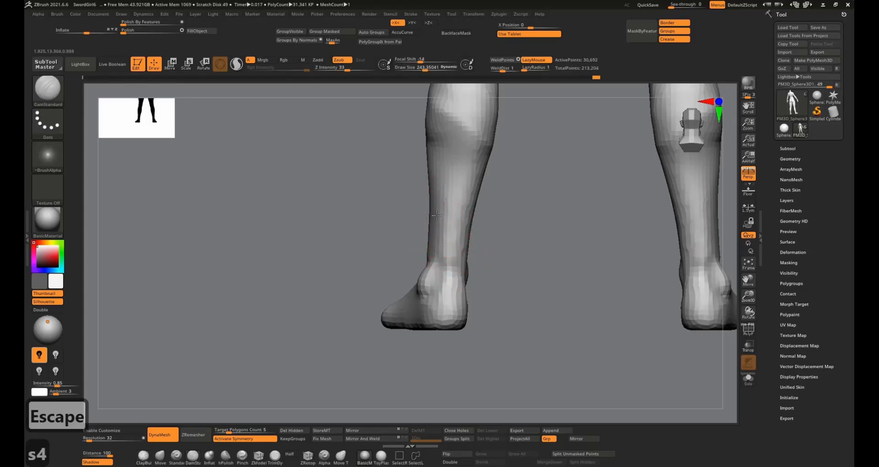
left_click_drag(442, 206, 437, 265)
mouse_move(430, 289)
left_mouse_down()
mouse_move(436, 294)
mouse_move(453, 274)
left_mouse_up()
right_click_drag(458, 247, 475, 231)
left_click_drag(475, 231, 467, 267)
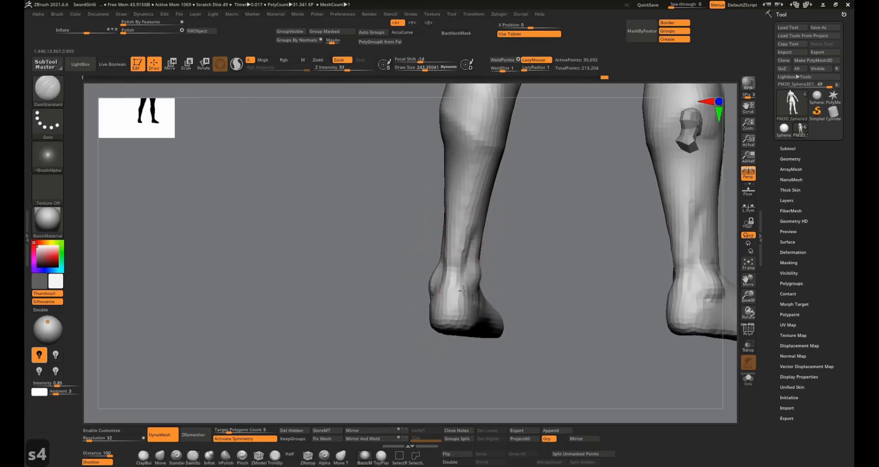
Build up the Achilles tendon and the area above the ankle bone with ClayBuildup at a draw size of about 169
right_click_drag(472, 261, 471, 235)
key("s")
key("1")
right_click_drag(459, 300, 472, 243)
key("1")
key("1")
mouse_move(486, 179)
right_mouse_down()
mouse_move(462, 286)
mouse_move(435, 309)
mouse_move(451, 255)
mouse_move(446, 197)
mouse_move(443, 225)
right_mouse_up()
key("s")
key("1")
left_click_drag(439, 187, 430, 250)
Deepen the groove behind the ankle bone with DamStandard at about 169 draw size and smooth the back of the lower leg
right_click_drag(432, 263, 447, 234)
key("4")
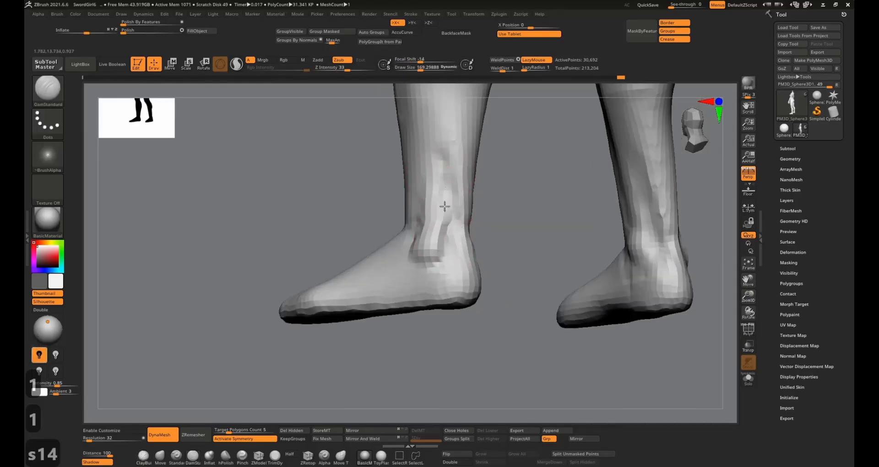
left_click_drag(445, 206, 434, 245)
right_click_drag(463, 231, 405, 234)
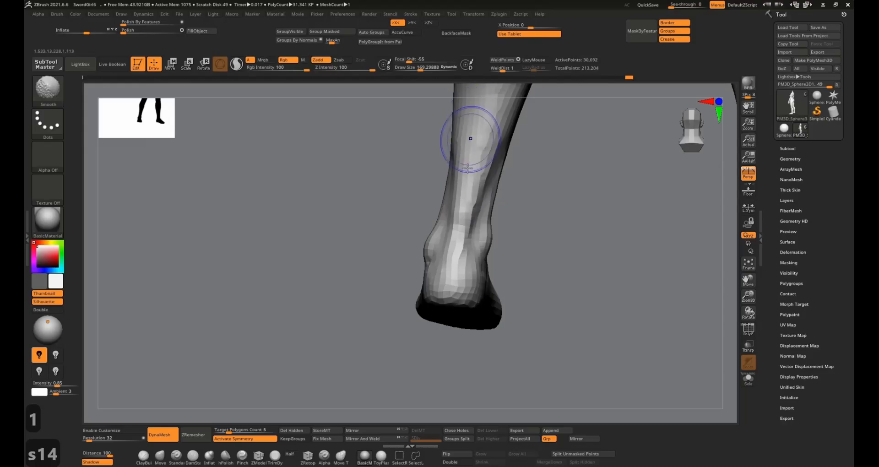
mouse_move(471, 186)
right_mouse_down()
mouse_move(485, 147)
mouse_move(468, 266)
mouse_move(453, 261)
right_mouse_up()
Smooth the front of the lower legs with the Smooth brush at a draw size of about 281
key("4")
key("shift")
right_click_drag(484, 141, 495, 217)
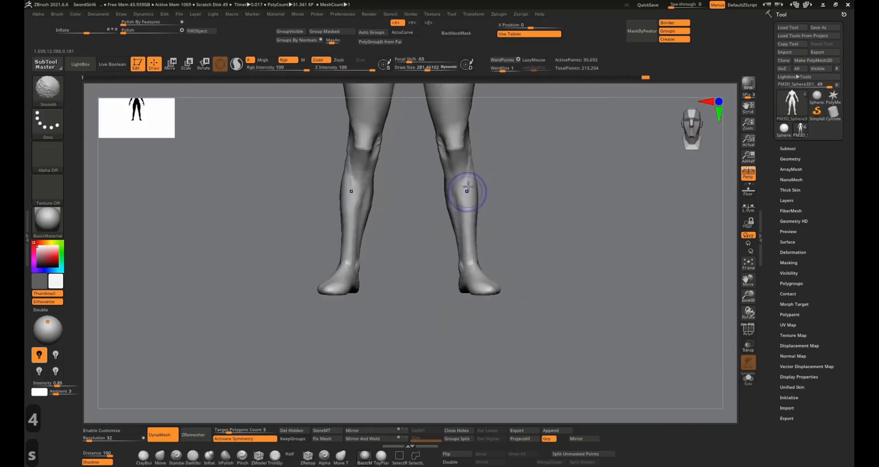
Carve a muscle line from the hip down the front of the upper thigh with DamStandard and quick-save the project
mouse_move(459, 172)
right_mouse_down("ctrl")
mouse_move(463, 223)
mouse_move(458, 192)
mouse_move(447, 188)
mouse_move(471, 140)
right_mouse_up("ctrl")
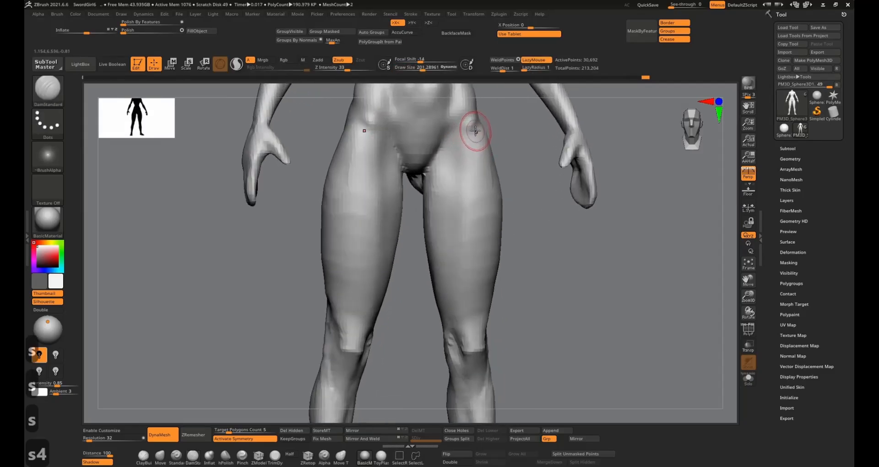
right_click_drag(453, 231, 465, 133, "alt")
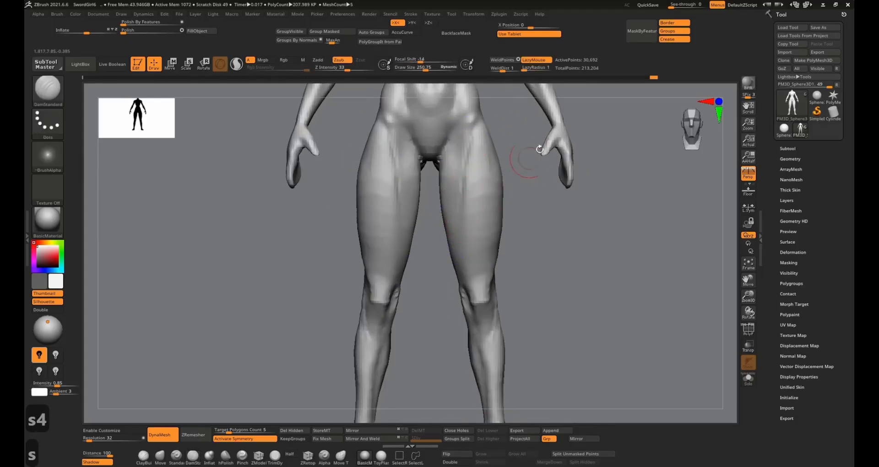
left_click(645, 6)
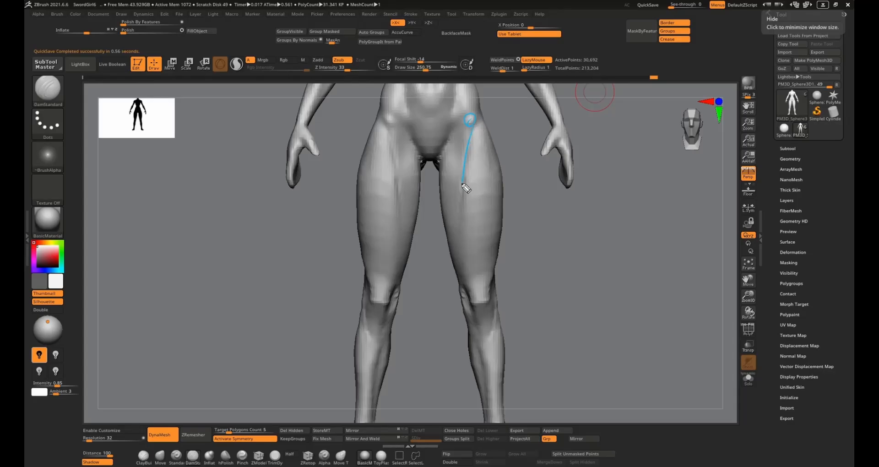
key("ctrl+z")
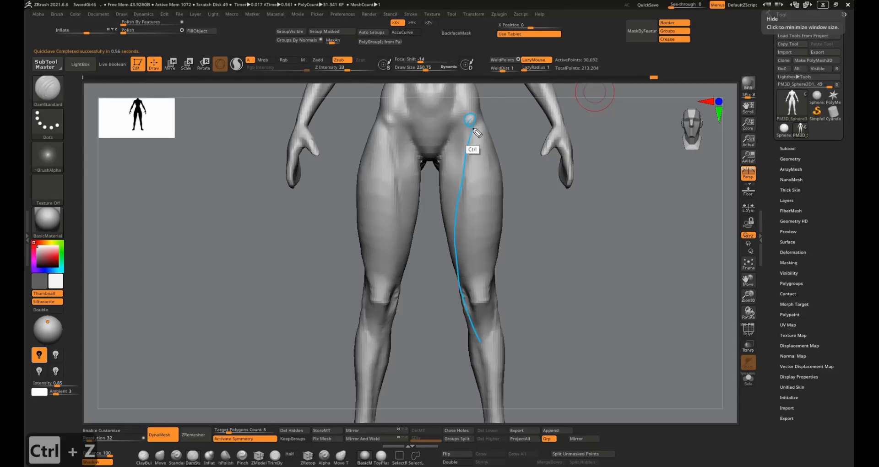
key("ctrl+z")
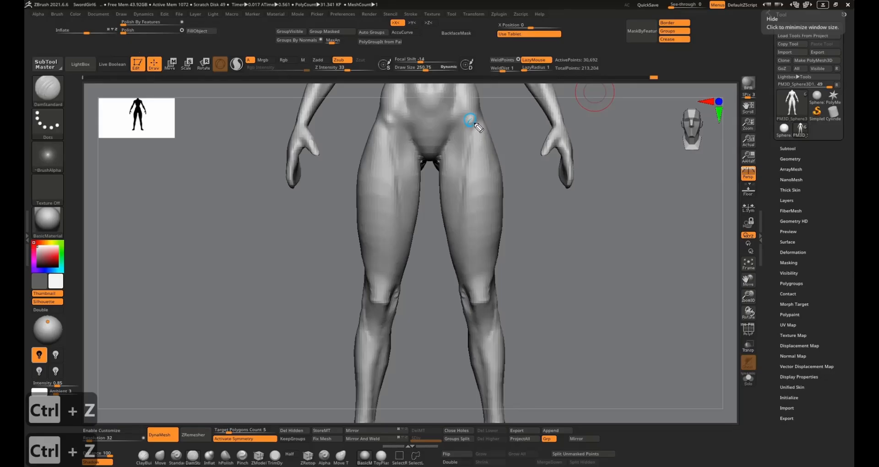
left_click_drag(463, 278, 480, 340)
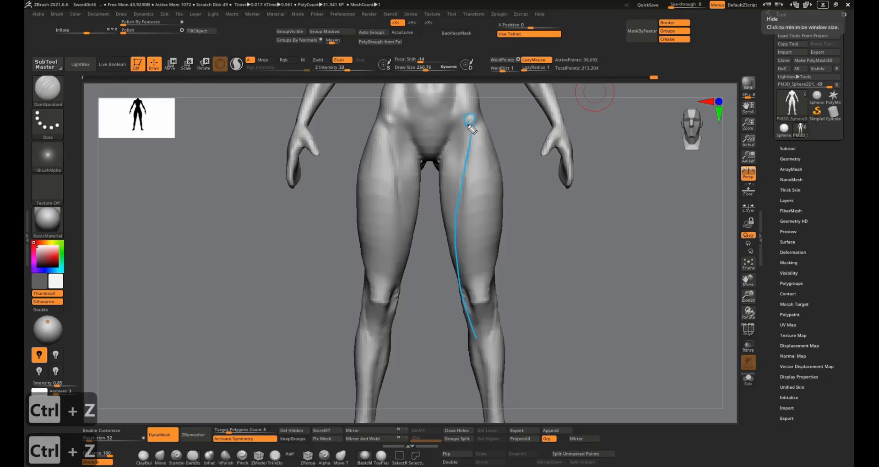
mouse_move(458, 170)
left_mouse_down()
mouse_move(455, 265)
mouse_move(476, 337)
left_mouse_up()
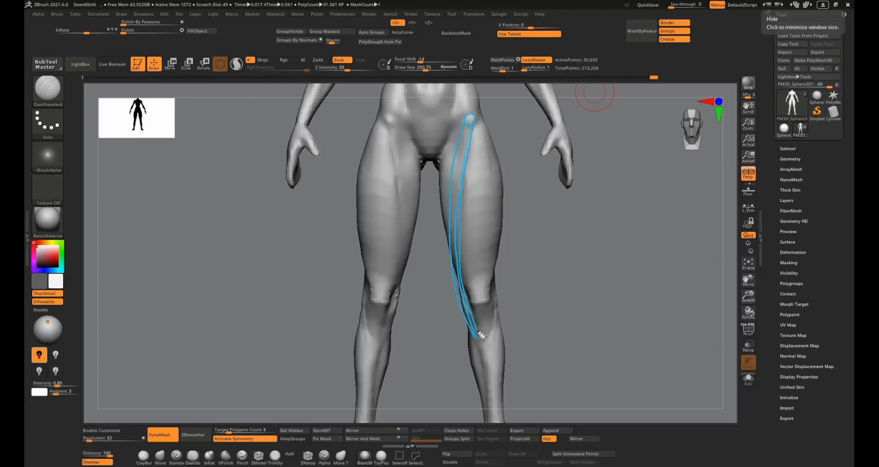
key("ctrl+z")
key("ctrl+z")
key("ctrl+z")
key("ctrl+z")
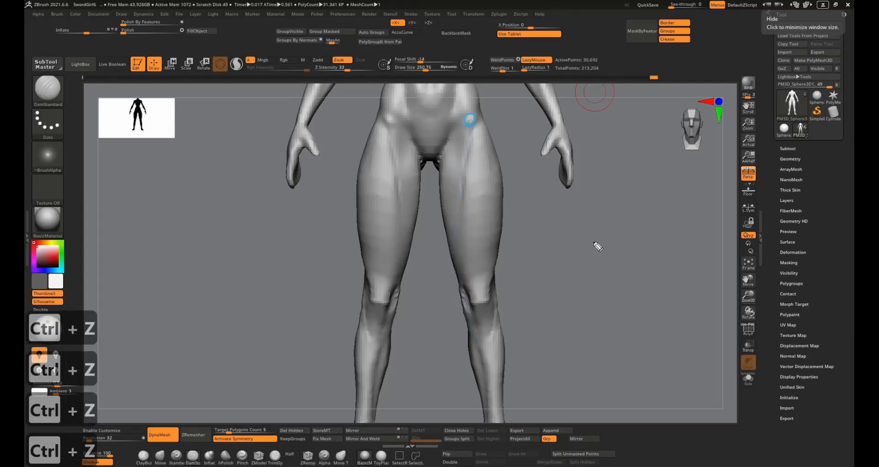
key("Escape")
Build up the sartorius muscle from hip to inner knee with ClayBuildup at about 208 draw size and smooth it
key("1")
right_click_drag(467, 145, 476, 126)
key("s")
left_click_drag(476, 123, 467, 172)
key("1")
right_click_drag(467, 172, 470, 314)
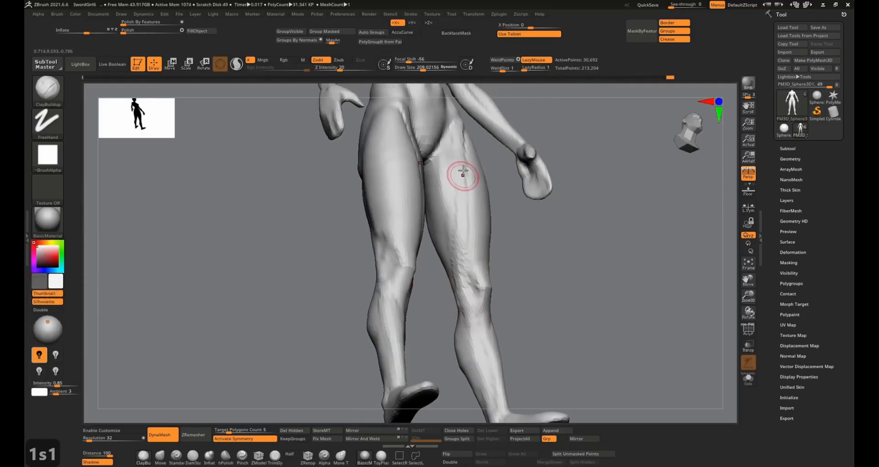
right_click_drag(463, 171, 447, 196, "shift")
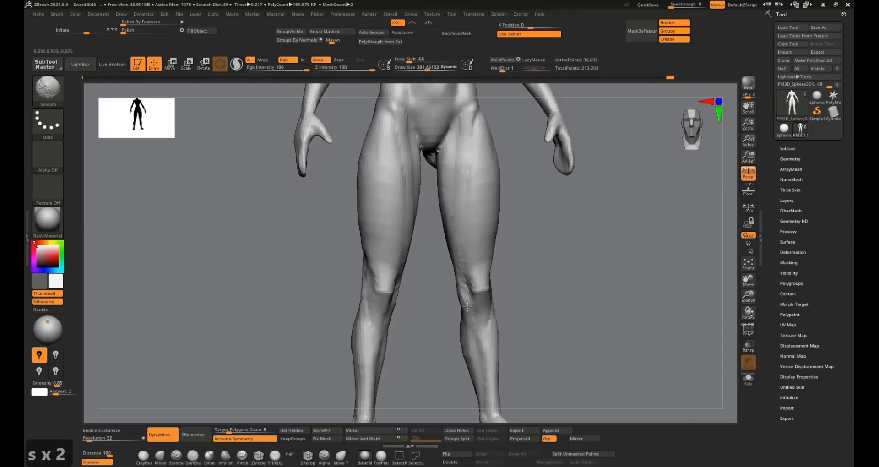
right_click_drag(467, 306, 460, 173, "shift")
right_click_drag(476, 304, 457, 214)
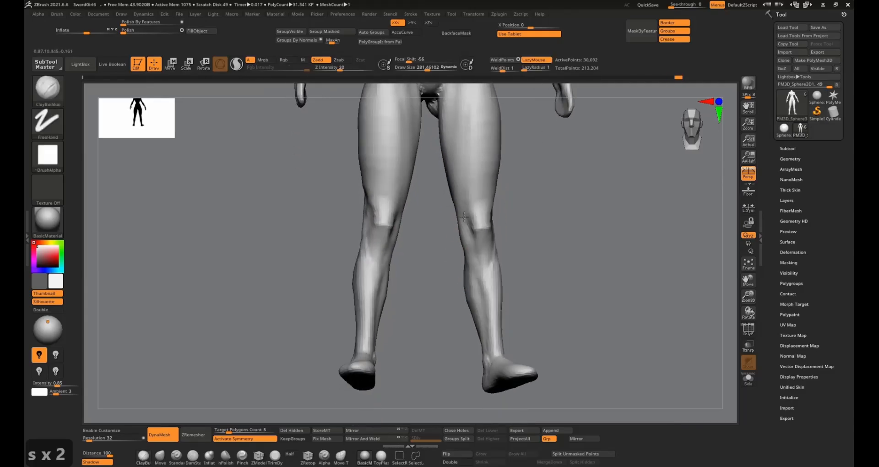
Carve the groove between the inner knee and the calf with DamStandard at a draw size of about 163
right_click_drag(464, 245, 506, 235)
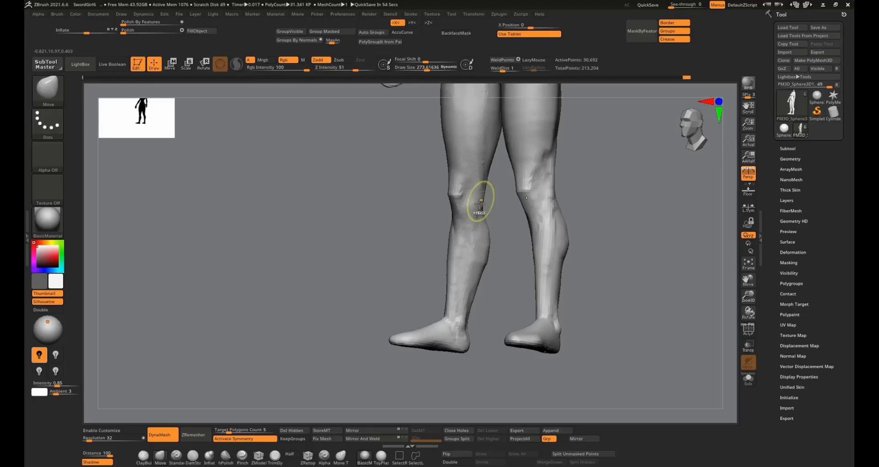
mouse_move(477, 196)
right_mouse_down("ctrl")
mouse_move(477, 223)
mouse_move(469, 223)
right_mouse_up("ctrl")
key("4")
left_click_drag(487, 206, 465, 253)
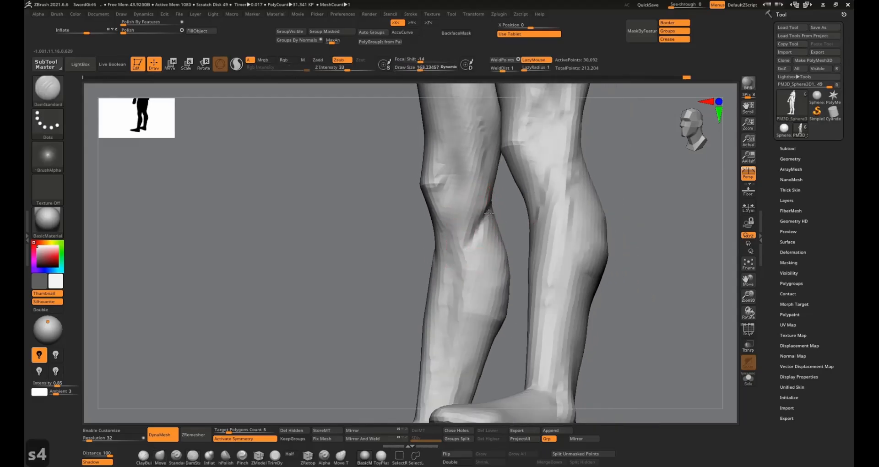
right_click_drag(488, 224, 455, 222)
right_click_drag(501, 170, 498, 189)
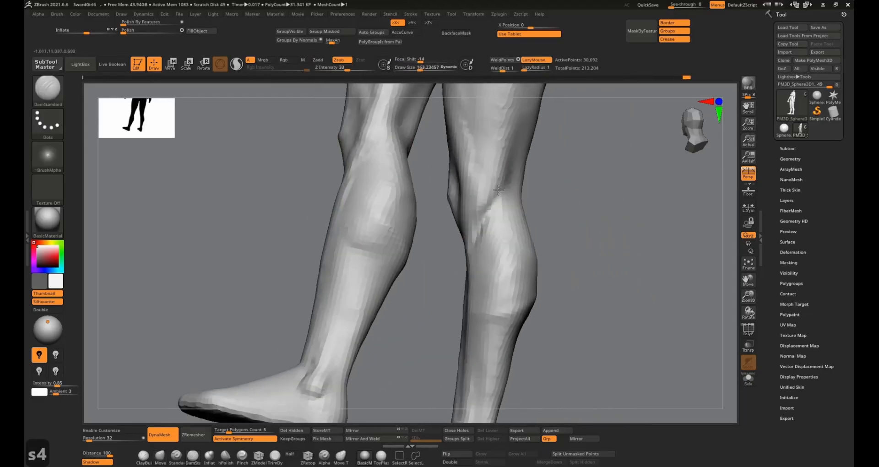
Build up the tendon along the inner side of the knee with ClayBuildup and smooth its transition into the calf
key("1")
left_click_drag(467, 251, 490, 215)
mouse_move(490, 215)
right_mouse_down()
mouse_move(491, 195)
mouse_move(502, 235)
mouse_move(461, 220)
right_mouse_up()
key("s")
key("1")
mouse_move(482, 208)
left_mouse_down()
mouse_move(501, 248)
mouse_move(489, 238)
left_mouse_up()
right_click_drag(489, 238, 484, 206, "shift")
Add volume to the inner back of the knee with ClayBuildup at a draw size of about 163
key("4")
right_click_drag(510, 245, 514, 226)
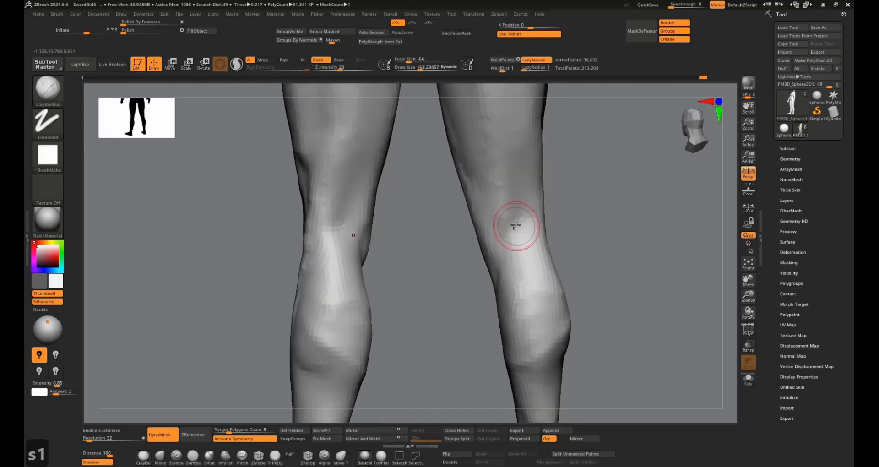
left_click_drag(505, 236, 518, 228)
right_click_drag(518, 228, 518, 224)
left_click_drag(518, 225, 537, 227)
mouse_move(537, 227)
right_mouse_down()
mouse_move(540, 211)
mouse_move(523, 243)
right_mouse_up()
Adjust the brush size and refine the volume behind the knee above the calf with ClayBuildup
key("1")
key("s")
left_click_drag(523, 243, 520, 229)
key("1")
mouse_move(520, 229)
right_mouse_down()
mouse_move(503, 234)
mouse_move(526, 202)
mouse_move(523, 247)
mouse_move(512, 253)
right_mouse_up()
key("4")
key("1")
Carve the hollow at the back of the knee with DamStandard, using draw sizes of about 236 and 208
mouse_move(513, 253)
right_mouse_down("ctrl")
mouse_move(498, 250)
mouse_move(492, 184)
mouse_move(492, 204)
right_mouse_up("ctrl")
mouse_move(493, 204)
right_mouse_down()
mouse_move(478, 235)
mouse_move(451, 234)
right_mouse_up()
mouse_move(450, 234)
right_mouse_down("ctrl")
mouse_move(447, 222)
mouse_move(463, 241)
mouse_move(457, 249)
right_mouse_up("ctrl")
key("s")
key("4")
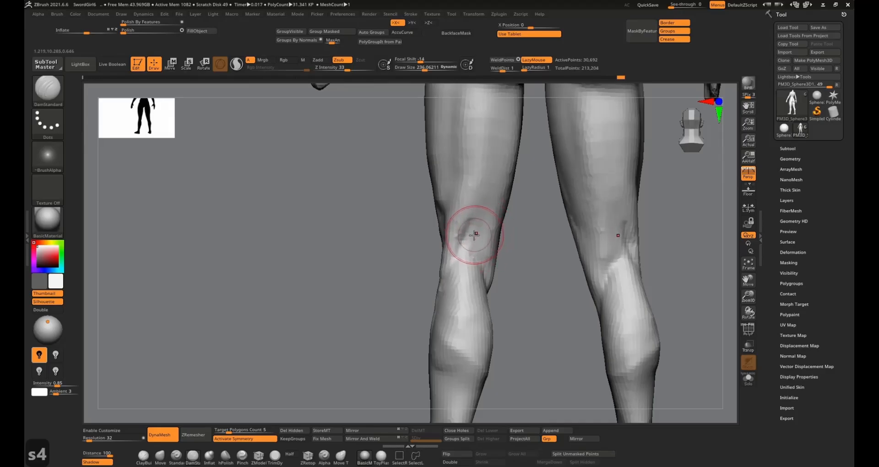
key("s")
key("4")
right_click_drag(475, 234, 468, 223)
right_click_drag(489, 276, 473, 235)
Undo the last two strokes and fill the back of the knee with ClayBuildup at a draw size of about 208
key("1")
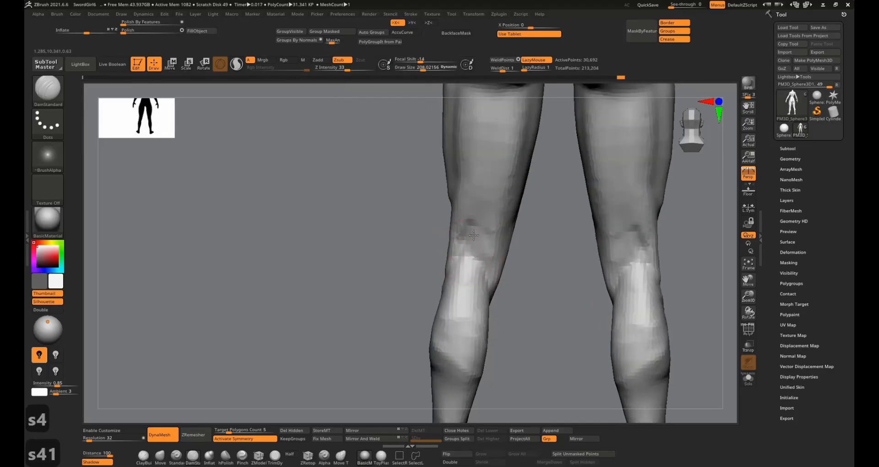
key("ctrl+z")
key("ctrl+z")
key("1")
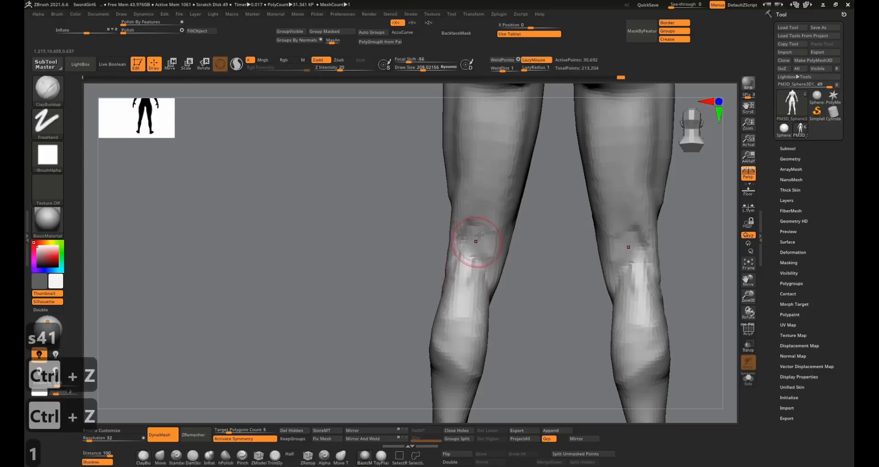
right_click_drag(483, 251, 483, 236)
right_click_drag(467, 280, 494, 247)
Define the tendon edges at the back of the knee with DamStandard and smooth the back and outer side
key("4")
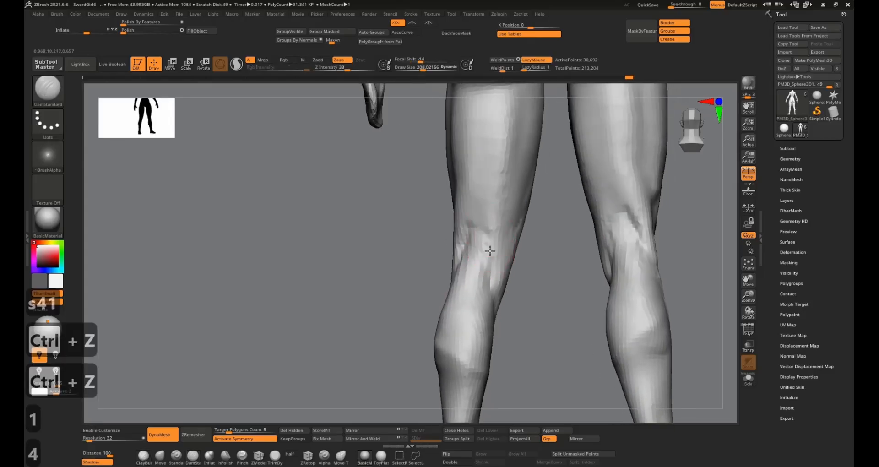
left_click_drag(497, 241, 496, 220, "shift")
right_click_drag(497, 228, 477, 257)
left_click_drag(476, 257, 475, 207, "shift")
mouse_move(475, 208)
right_mouse_down()
mouse_move(518, 232)
mouse_move(556, 233)
right_mouse_up()
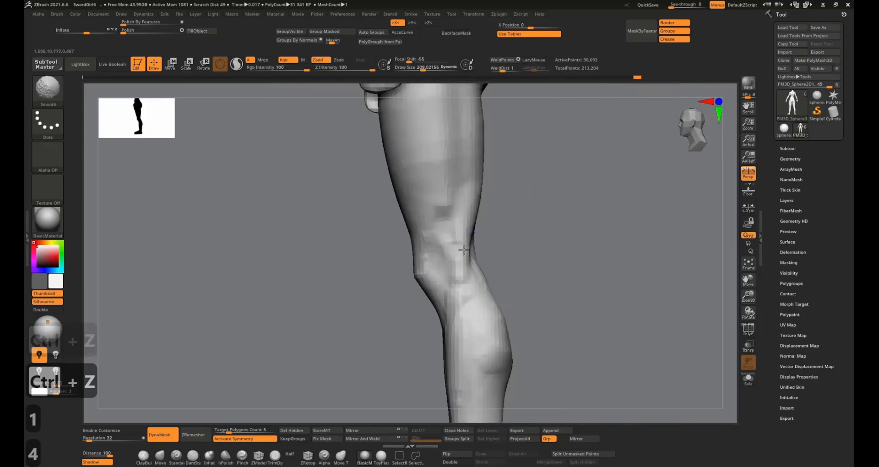
Flatten the outer and back planes of the thigh with hPolish at up to about 384 draw size and smooth them
mouse_move(461, 248)
right_mouse_down()
mouse_move(540, 197)
mouse_move(593, 179)
right_mouse_up()
key("4")
key("1")
key("6")
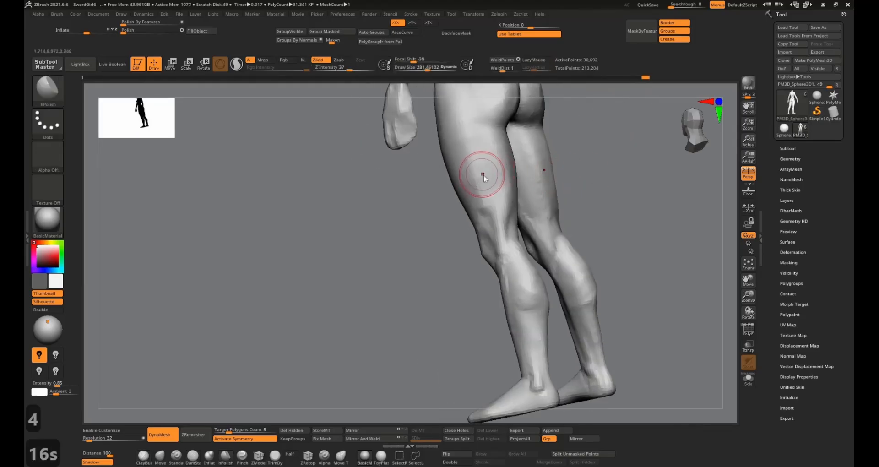
key("s")
mouse_move(483, 174)
right_mouse_down()
mouse_move(463, 188)
mouse_move(467, 209)
mouse_move(446, 201)
right_mouse_up()
key("s")
right_click_drag(572, 214, 531, 210)
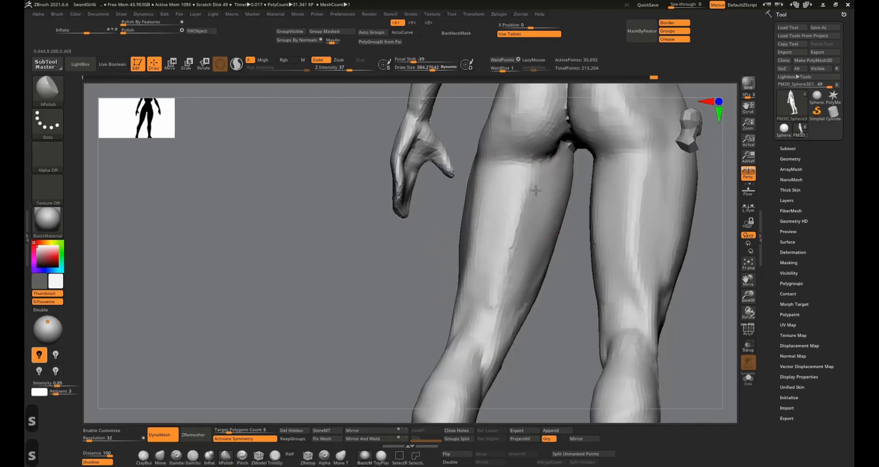
mouse_move(526, 266)
right_mouse_down("shift")
mouse_move(602, 265)
mouse_move(551, 215)
mouse_move(544, 273)
right_mouse_up("shift")
key("shift")
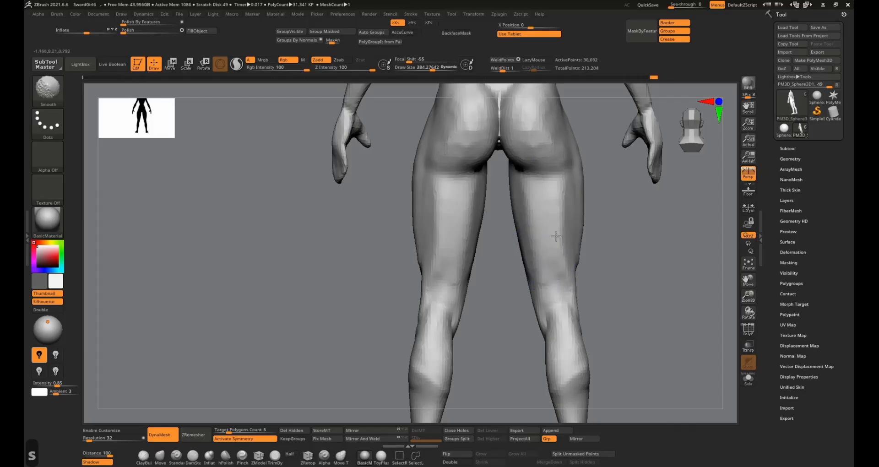
Build up the hamstring tendons above the back of the knee with ClayBuildup at a draw size of about 201 and smooth them
mouse_move(556, 237)
right_mouse_down()
mouse_move(553, 220)
mouse_move(581, 212)
mouse_move(518, 272)
right_mouse_up()
key("s")
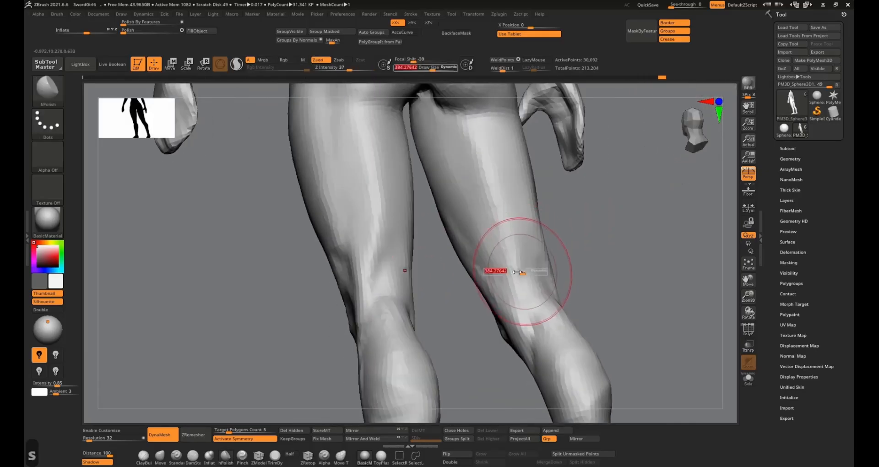
left_click_drag(517, 271, 508, 271)
key("1")
left_click_drag(518, 247, 522, 322)
mouse_move(497, 215)
left_mouse_down()
mouse_move(522, 313)
mouse_move(523, 262)
left_mouse_up()
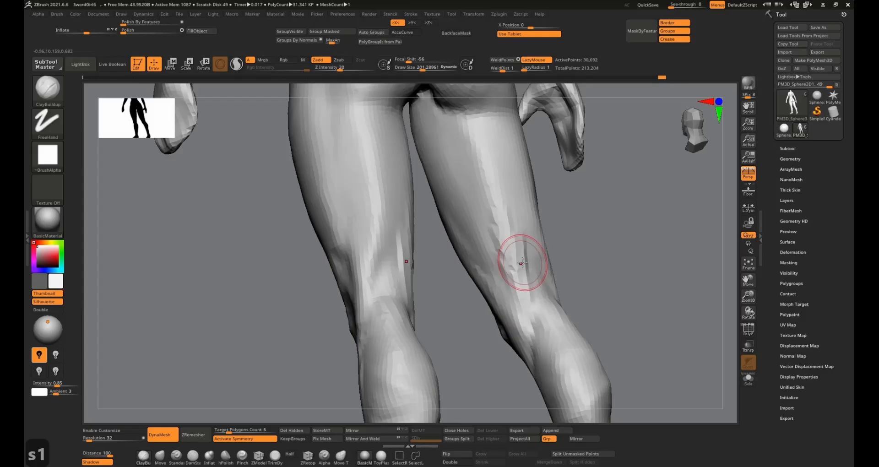
right_click_drag(523, 262, 518, 231)
key("shift")
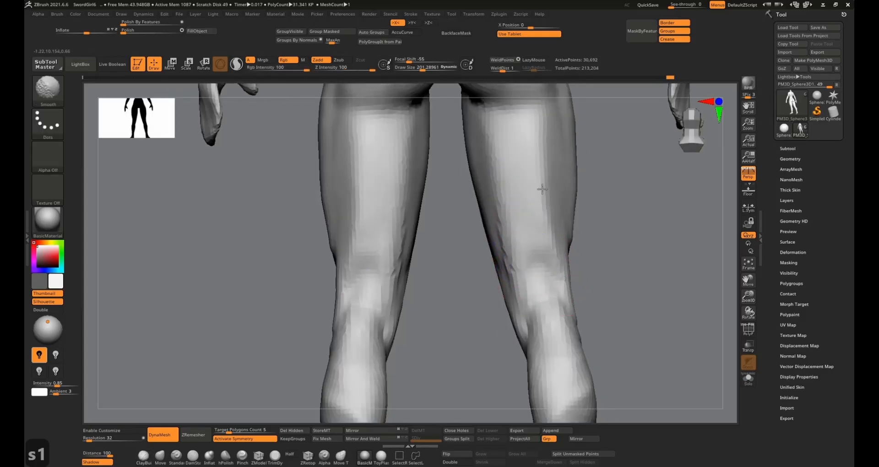
Build up the outer thigh above the knee with ClayBuildup and adjust the leg's contour with Move at a draw size of about 452
mouse_move(543, 180)
right_mouse_down("ctrl")
mouse_move(539, 230)
mouse_move(564, 223)
right_mouse_up("ctrl")
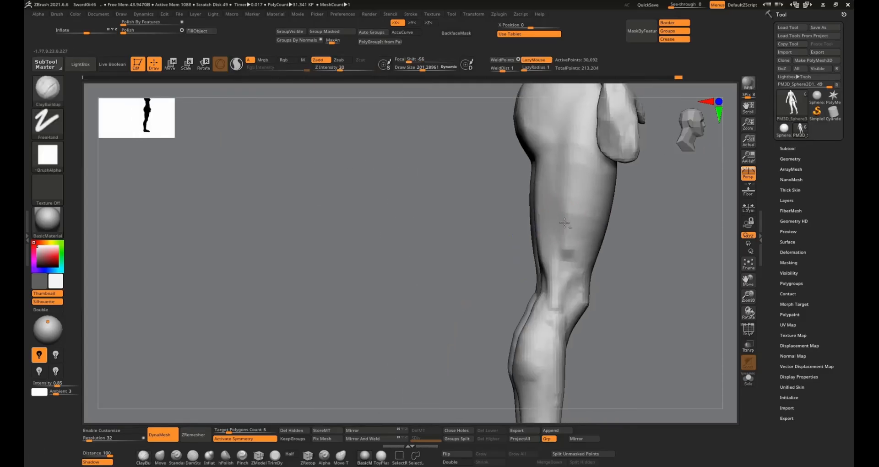
key("s")
key("s")
mouse_move(565, 259)
right_mouse_down()
mouse_move(555, 308)
mouse_move(569, 218)
mouse_move(612, 192)
mouse_move(614, 213)
mouse_move(571, 245)
mouse_move(558, 233)
mouse_move(548, 161)
right_mouse_up()
key("1")
key("1")
key("s")
key("s")
right_click_drag(541, 220, 547, 270, "ctrl")
mouse_move(546, 270)
right_mouse_down("alt")
mouse_move(539, 204)
mouse_move(542, 296)
mouse_move(526, 330)
mouse_move(544, 344)
right_mouse_up("alt")
mouse_move(544, 343)
right_mouse_down("alt")
mouse_move(549, 304)
mouse_move(536, 291)
mouse_move(532, 248)
mouse_move(569, 221)
mouse_move(555, 236)
mouse_move(533, 219)
mouse_move(514, 222)
mouse_move(504, 202)
mouse_move(499, 243)
mouse_move(536, 254)
right_mouse_up("alt")
key("s")
key("2")
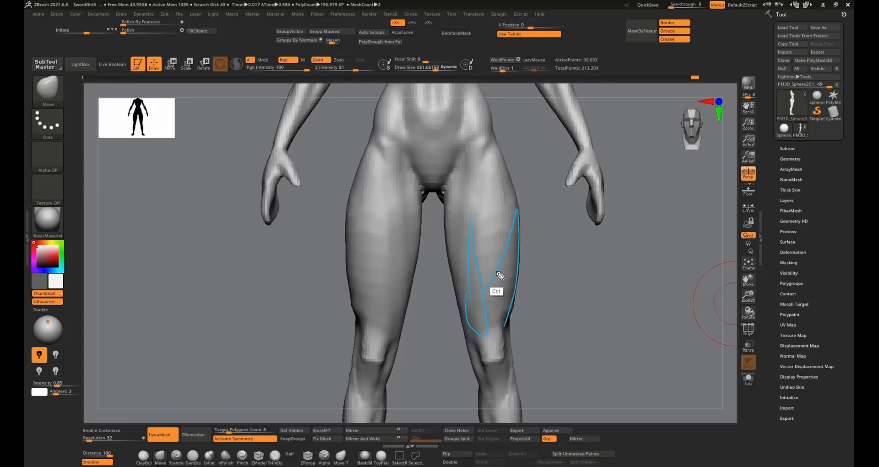
Undo the last three annotation strokes and redraw the guide outlines of the front thigh muscles
key("ctrl+z")
key("ctrl+z")
key("ctrl+z")
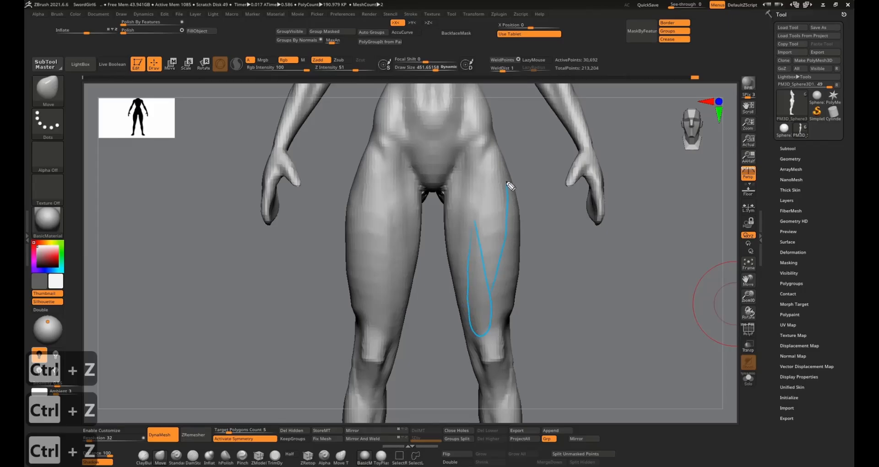
left_click_drag(519, 256, 516, 216)
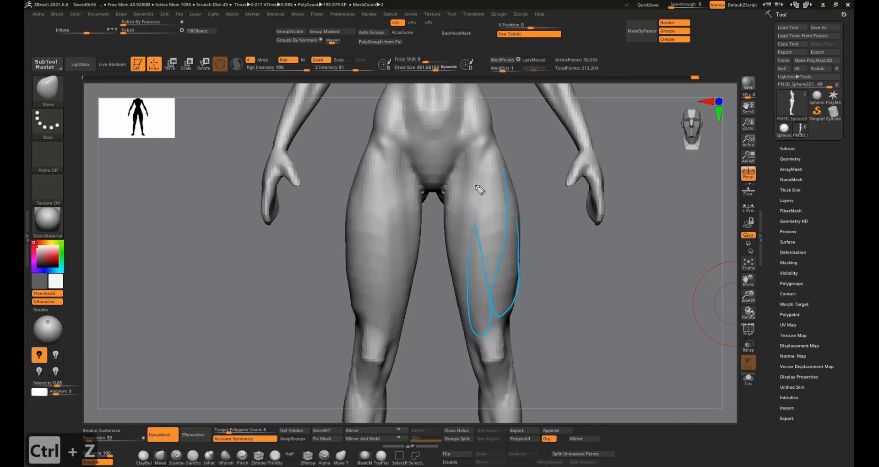
left_click_drag(473, 180, 479, 241)
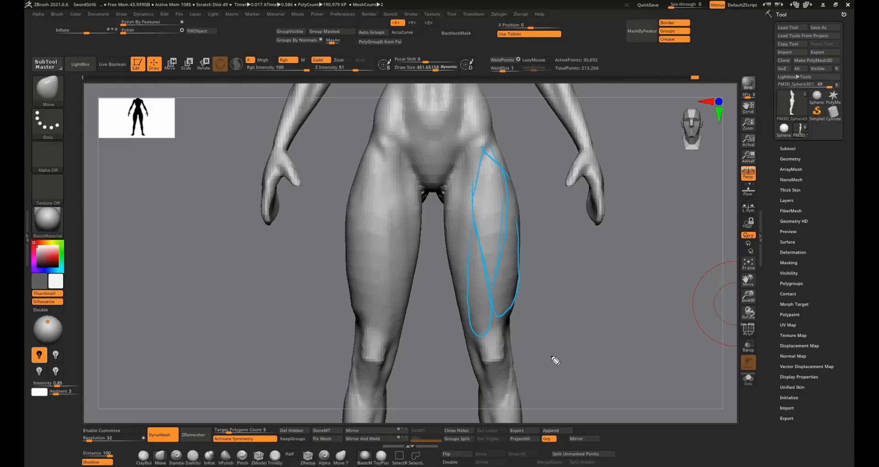
Undo the last two annotation strokes and clear the muscle guide lines from the thigh
key("ctrl+z")
key("ctrl+z")
key("e")
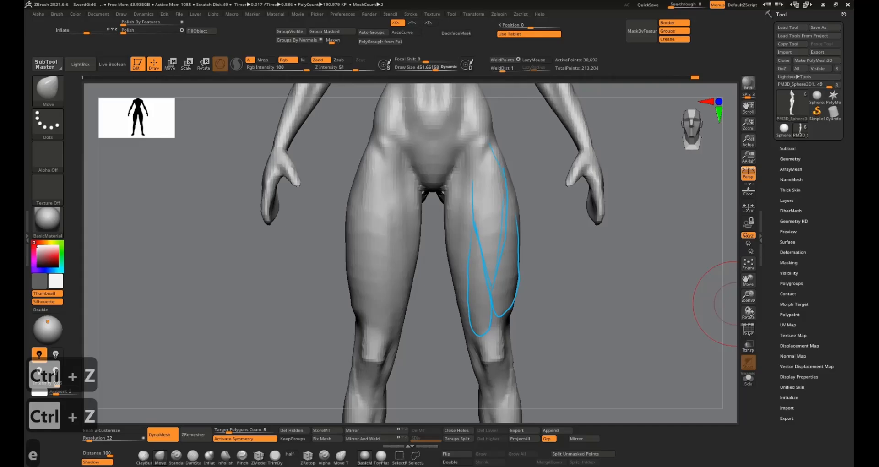
left_click_drag(519, 238, 465, 288)
key("Escape")
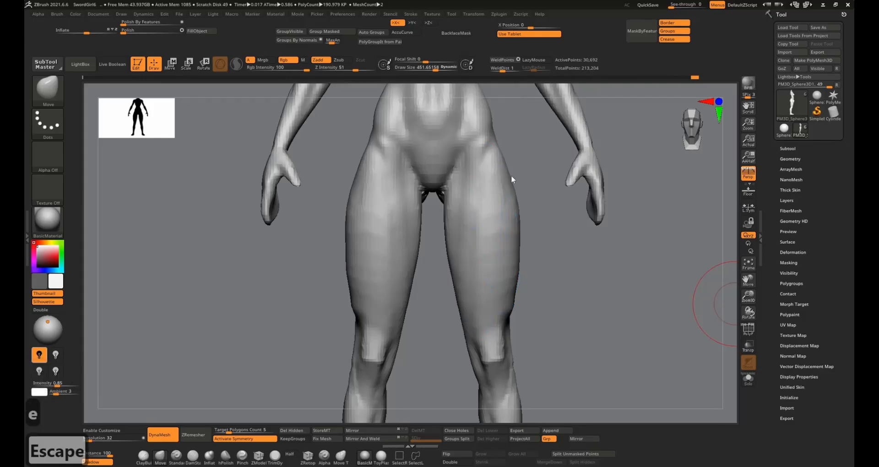
Carve the outline of the inner teardrop muscle above the knee with DamStandard at draw sizes of about 306 and 251
mouse_move(486, 181)
right_mouse_down()
mouse_move(477, 280)
mouse_move(479, 254)
right_mouse_up()
key("s")
left_click_drag(479, 255, 466, 255)
right_click_drag(467, 255, 473, 212)
key("4")
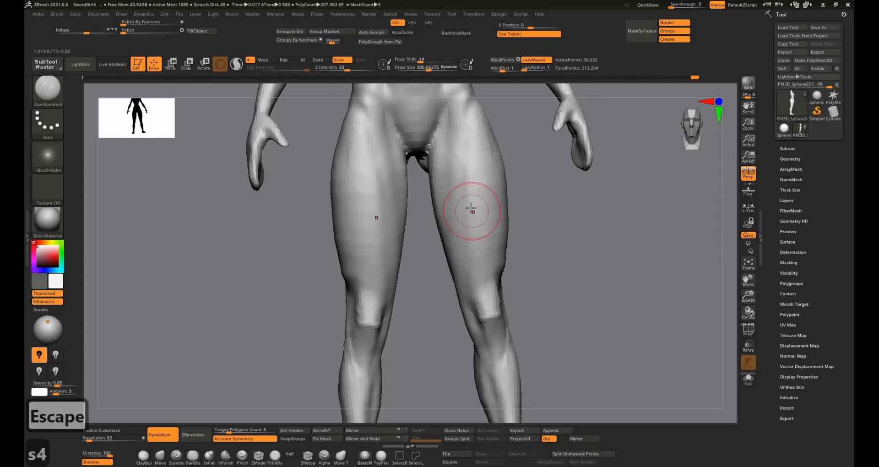
mouse_move(473, 212)
left_mouse_down()
mouse_move(467, 278)
mouse_move(482, 246)
left_mouse_up()
key("s")
key("4")
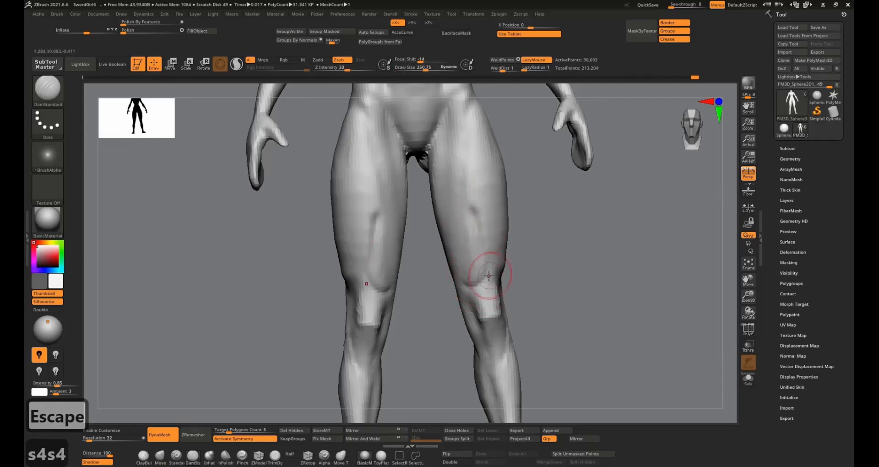
Carve the inner and outer thigh muscle boundaries from above the knee to the hip with DamStandard at a draw size of about 201
mouse_move(487, 274)
right_mouse_down()
mouse_move(498, 251)
mouse_move(471, 213)
right_mouse_up()
key("s")
key("4")
left_click_drag(471, 213, 455, 294)
right_click_drag(455, 294, 519, 267)
left_click_drag(509, 269, 523, 233)
right_click_drag(523, 233, 498, 247)
left_click_drag(498, 244, 506, 124)
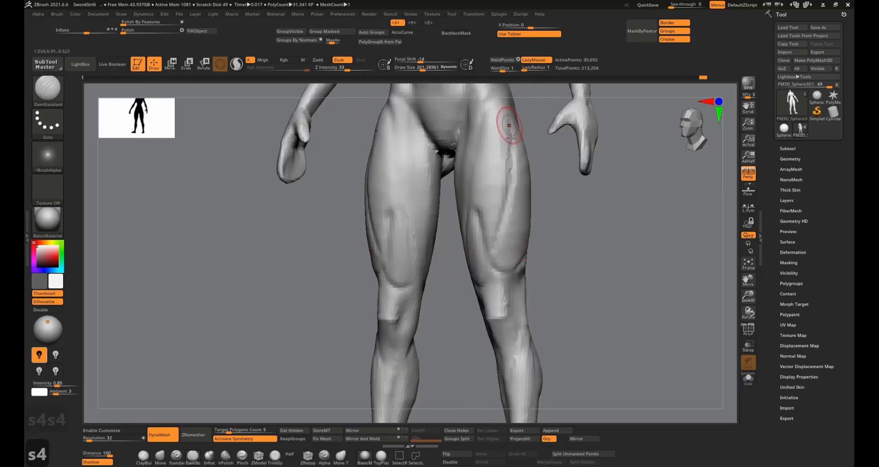
Try a DamStandard groove along the side of the thigh toward the hip and undo the last two strokes
right_click_drag(511, 148, 526, 215, "alt")
left_click_drag(517, 296, 540, 209)
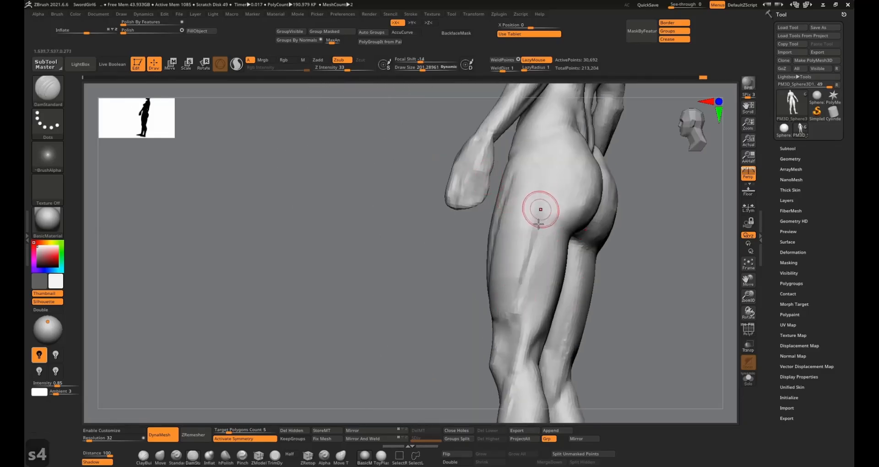
key("ctrl+z")
right_click_drag(534, 191, 533, 177)
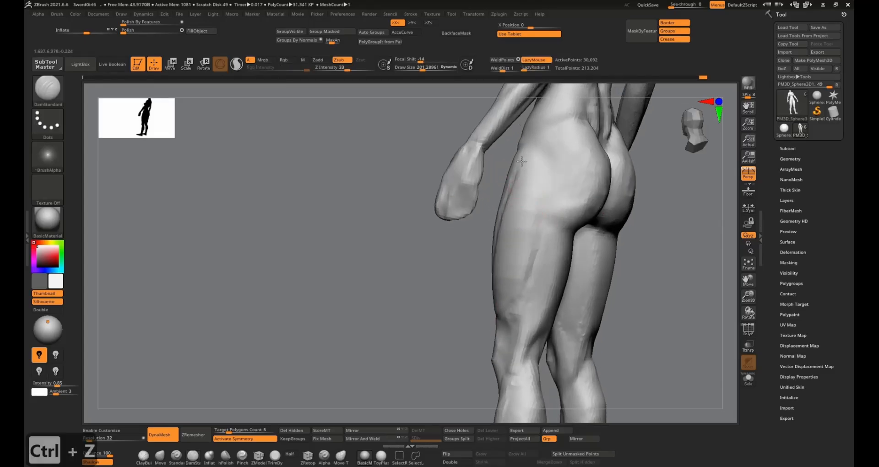
key("ctrl+z")
Smooth the carved muscle grooves on the front and outer thigh at a draw size of about 466
mouse_move(541, 216)
right_mouse_down()
mouse_move(551, 263)
mouse_move(519, 245)
right_mouse_up()
key("s")
left_click_drag(507, 244, 516, 244)
right_click_drag(516, 244, 489, 229, "shift")
left_click_drag(488, 229, 522, 187, "shift")
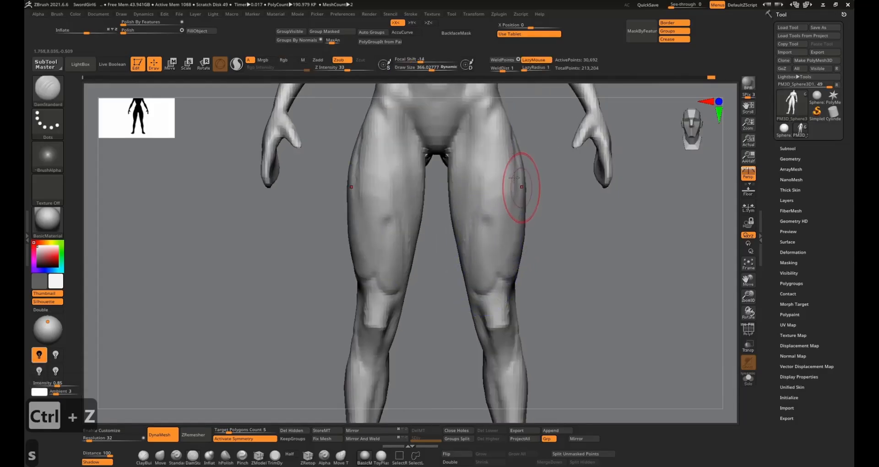
right_click_drag(521, 187, 529, 228)
mouse_move(557, 194)
right_mouse_down()
mouse_move(565, 166)
mouse_move(594, 239)
right_mouse_up()
Build up the front thigh muscles with ClayBuildup at a draw size of about 258 and smooth the strokes
key("s")
left_click_drag(512, 259, 502, 259)
mouse_move(497, 292)
right_mouse_down()
mouse_move(485, 288)
mouse_move(502, 269)
right_mouse_up()
key("s")
key("1")
right_click_drag(503, 222, 493, 261, "alt")
key("1")
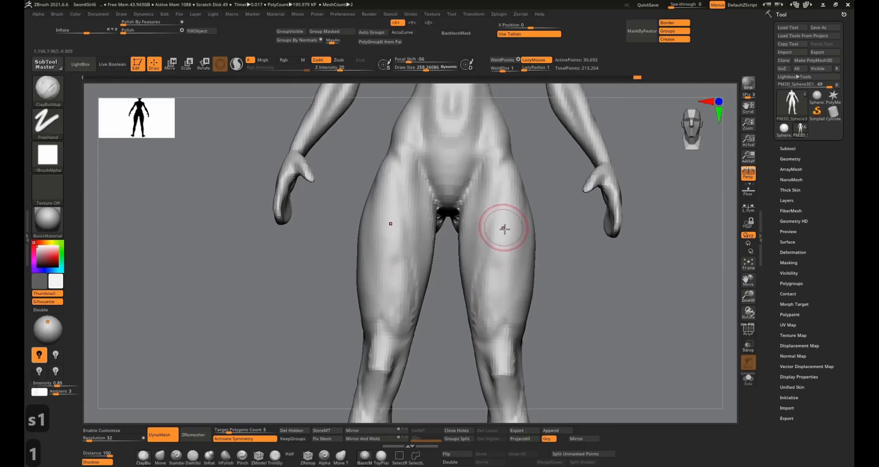
key("1")
key("shift")
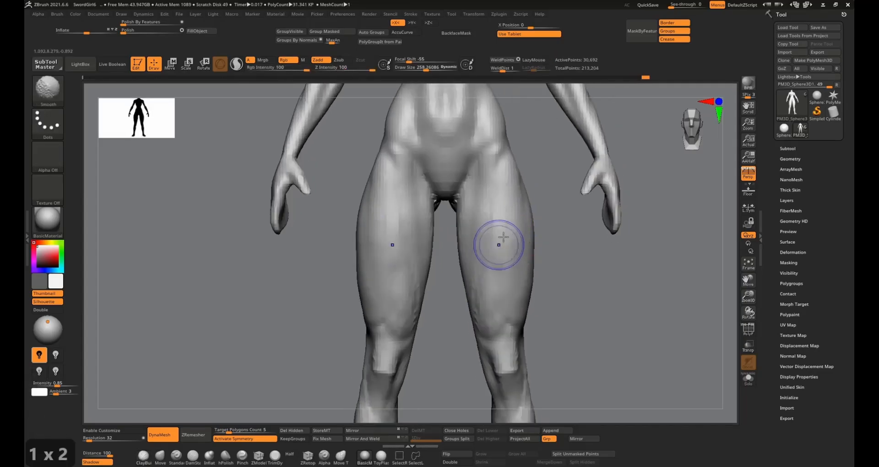
Define the outer thigh and tendon above the knee with ClayBuildup at a draw size of about 251 and DamStandard, smoothing the knee
mouse_move(522, 291)
right_mouse_down("alt")
mouse_move(520, 252)
mouse_move(524, 263)
right_mouse_up("alt")
key("s")
left_click_drag(505, 252, 525, 245)
right_click_drag(560, 240, 522, 249)
mouse_move(525, 289)
right_mouse_down("alt")
mouse_move(506, 243)
mouse_move(530, 222)
right_mouse_up("alt")
key("s")
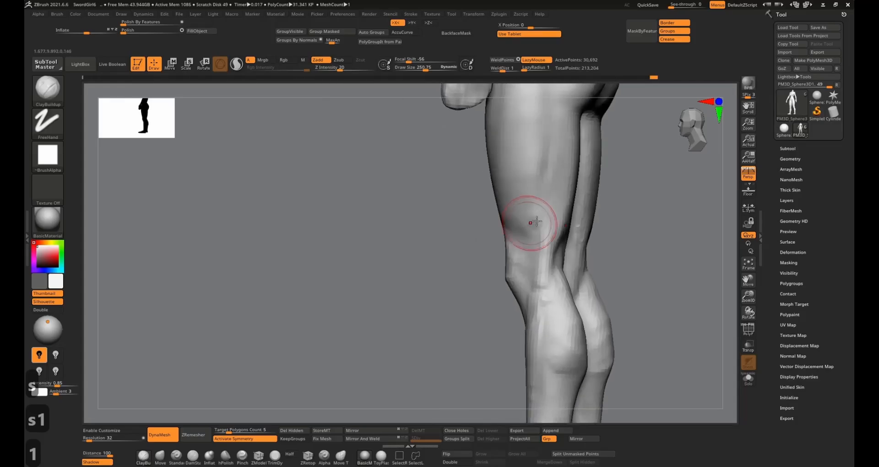
key("1")
key("4")
key("1")
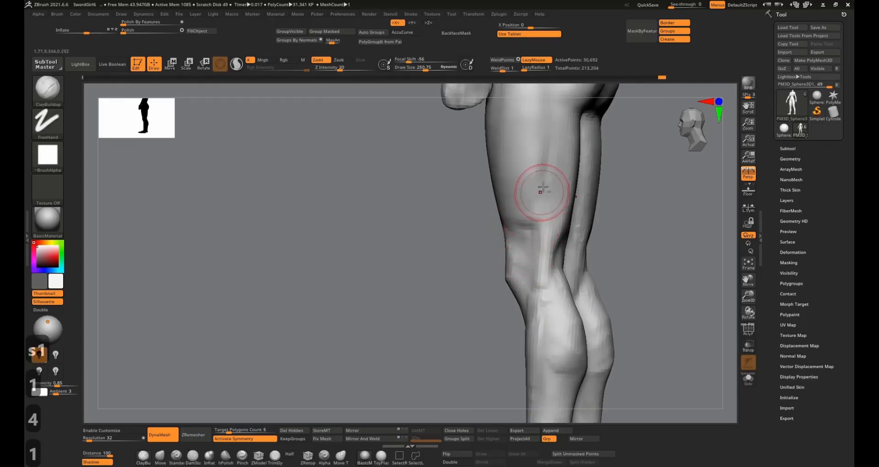
right_click_drag(543, 188, 534, 233, "alt")
left_click_drag(506, 283, 511, 261, "shift")
Build up the side of the hip beside the buttock with ClayBuildup at a draw size of about 281
mouse_move(547, 196)
right_mouse_down("shift")
mouse_move(520, 197)
mouse_move(513, 216)
mouse_move(486, 188)
mouse_move(513, 189)
right_mouse_up("shift")
key("s")
key("1")
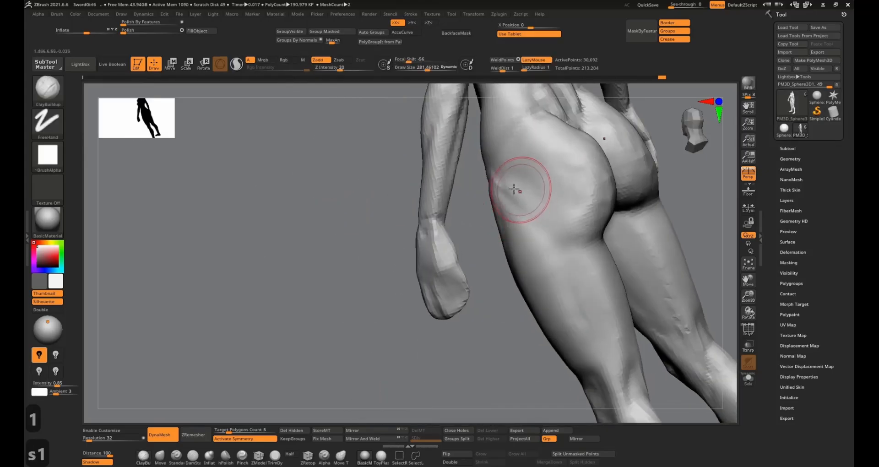
key("1")
Adjust the outer hip and upper thigh contour with Move at a draw size of about 422
mouse_move(575, 232)
right_mouse_down()
mouse_move(551, 212)
mouse_move(503, 212)
right_mouse_up()
key("s")
left_click_drag(501, 212, 517, 212)
key("2")
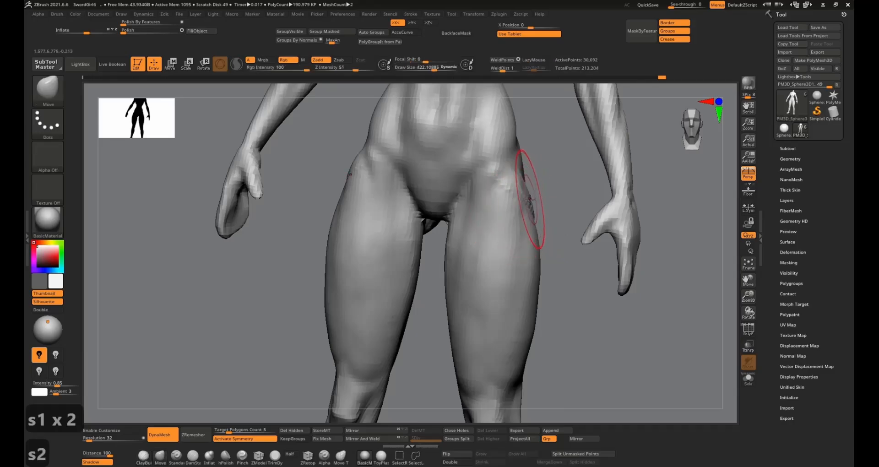
key("s")
key("2")
key("s")
Undo the last stroke at the front of the hip and define the upper thigh origin with DamStandard at about 157 draw size
right_click_drag(522, 196, 509, 179)
key("s")
left_click_drag(512, 180, 487, 179)
key("1")
key("ctrl+z")
key("4")
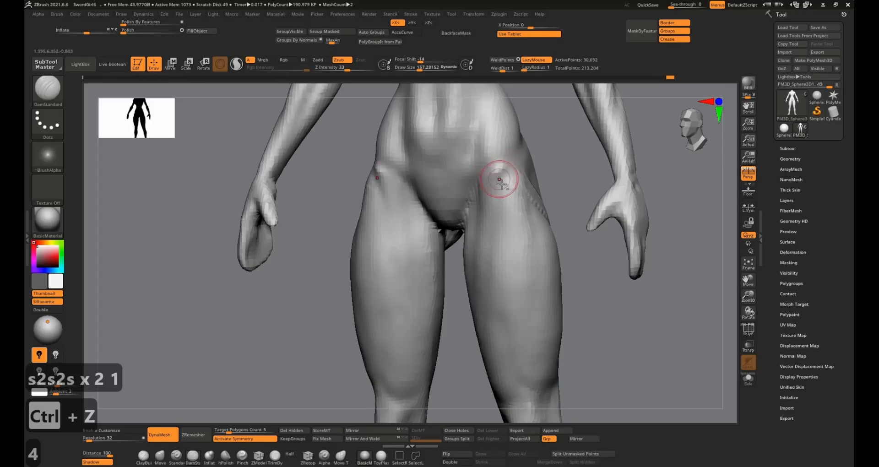
Try carving the crease under the buttock with DamStandard at a draw size of about 227 and undo the strokes
mouse_move(499, 179)
right_mouse_down()
mouse_move(627, 235)
mouse_move(638, 182)
right_mouse_up()
key("1")
key("s")
key("4")
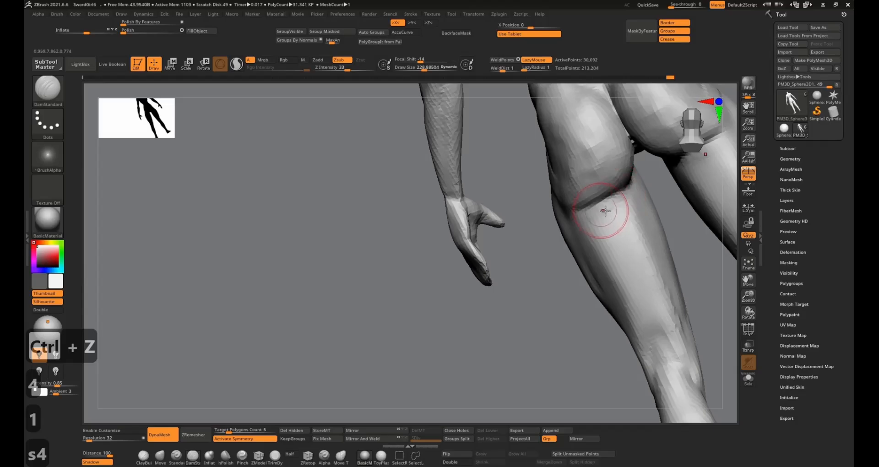
key("ctrl+z")
key("s")
key("ctrl+z")
Carve the crease under the buttocks with DamStandard at a draw size of about 146
key("4")
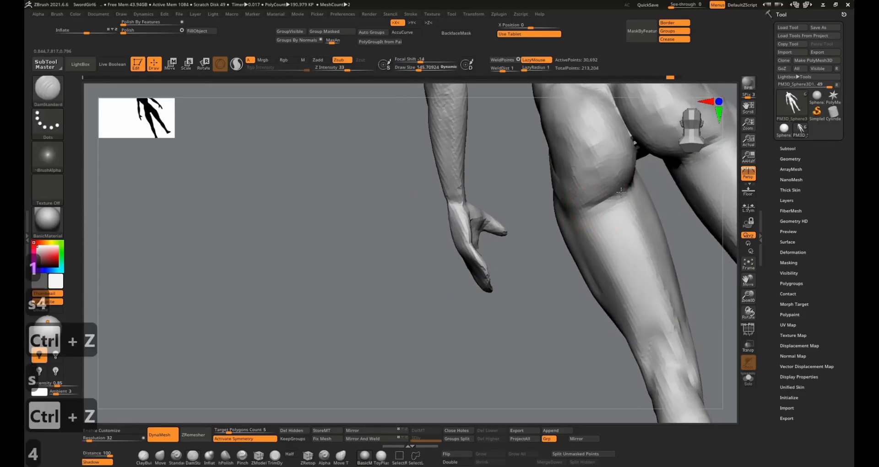
left_click_drag(621, 193, 604, 204)
mouse_move(619, 199)
right_mouse_down()
mouse_move(600, 226)
mouse_move(567, 226)
right_mouse_up()
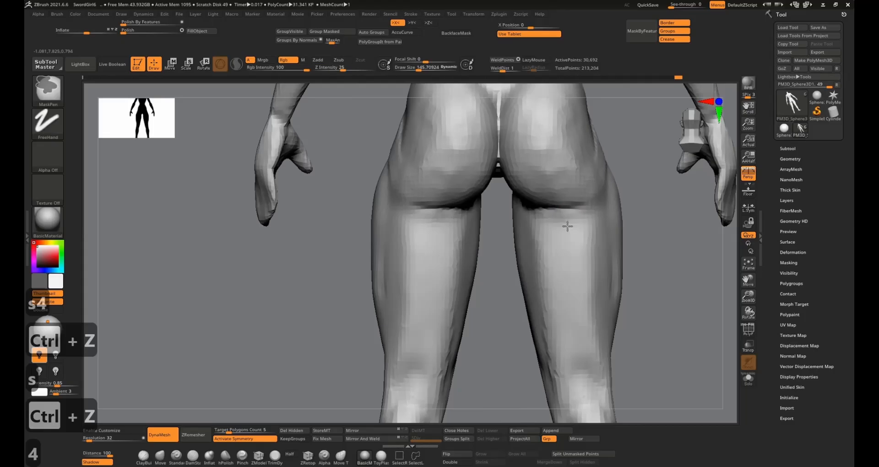
left_click_drag(419, 206, 578, 205, "shift")
key("4")
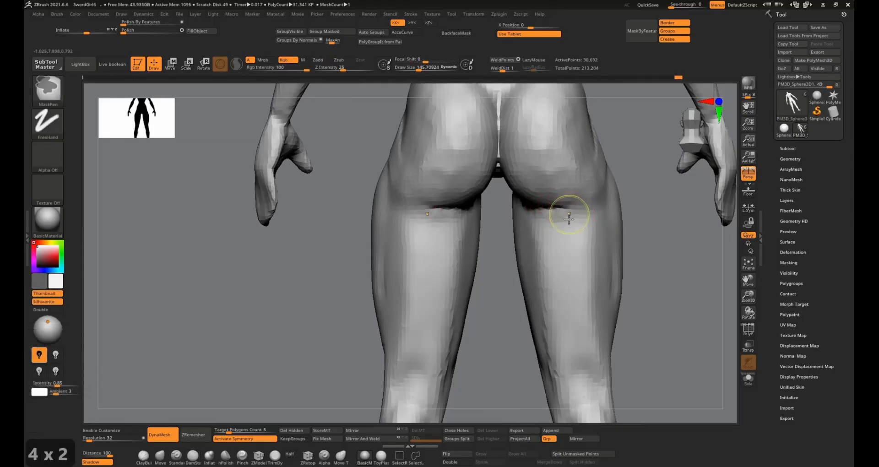
key("s")
key("s")
Add volume to the back of the thigh just below the buttock crease with ClayBuildup at draw sizes of about 140 and 129
mouse_move(564, 212)
right_mouse_down("ctrl")
mouse_move(567, 220)
mouse_move(528, 218)
right_mouse_up("ctrl")
key("s")
key("s")
key("1")
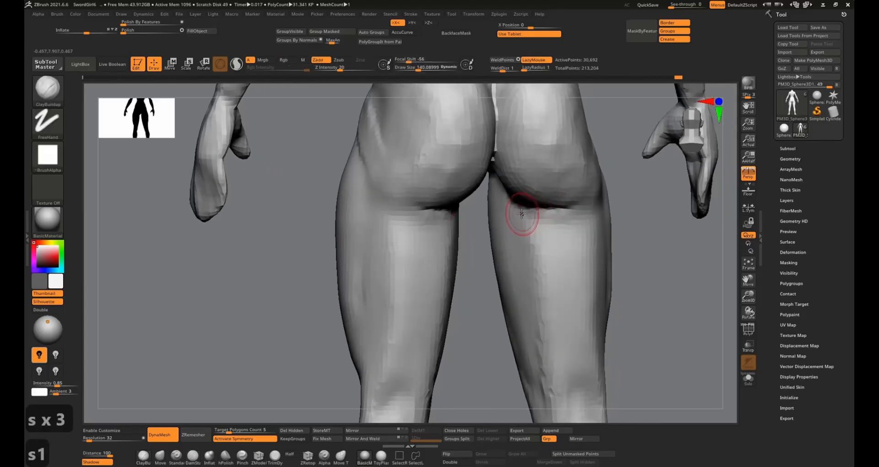
key("1")
key("s")
key("1")
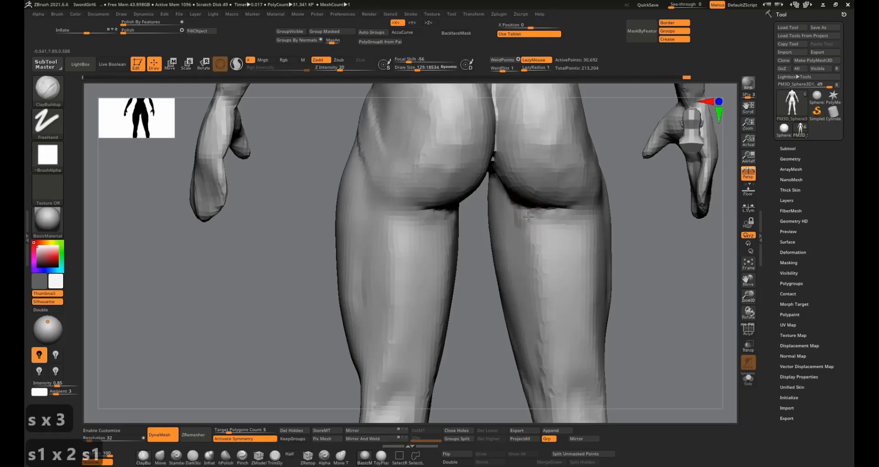
Smooth the clay band below the buttock crease and refine its outer end with the Standard brush at about 129 draw size
right_click_drag(540, 217, 553, 216)
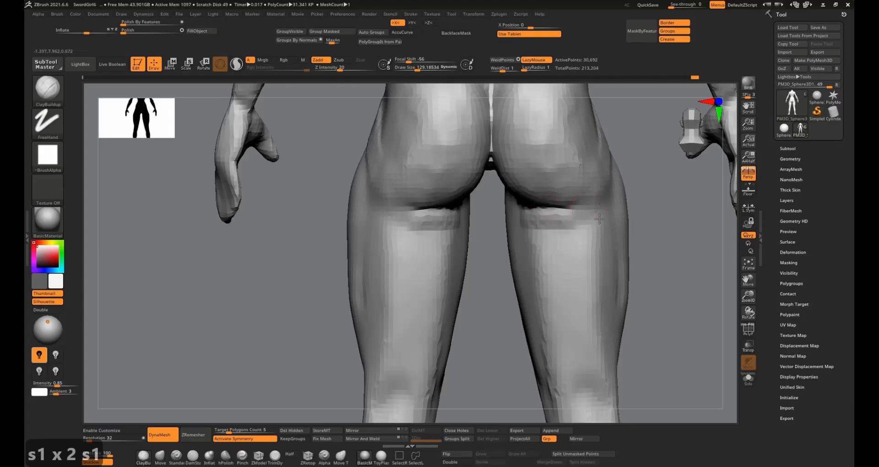
key("shift")
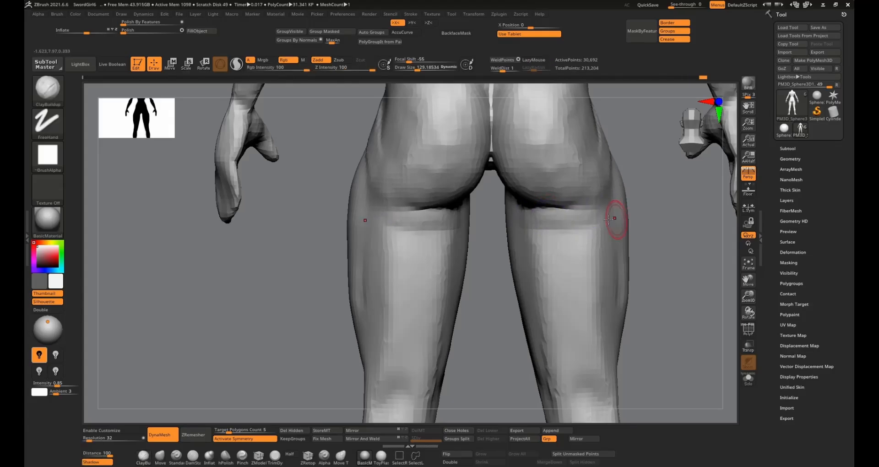
mouse_move(608, 216)
right_mouse_down()
mouse_move(581, 235)
mouse_move(569, 216)
mouse_move(536, 220)
right_mouse_up()
left_click_drag(536, 220, 580, 210, "shift")
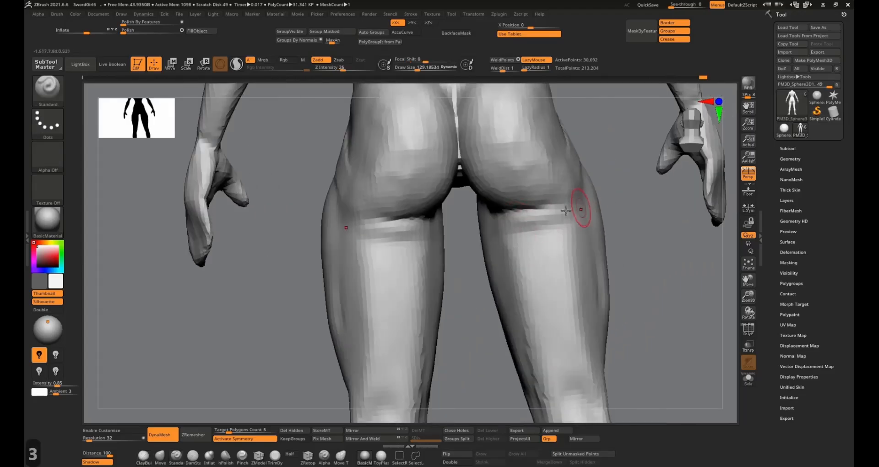
mouse_move(612, 210)
right_mouse_down("ctrl")
mouse_move(608, 169)
mouse_move(574, 229)
mouse_move(542, 225)
mouse_move(536, 215)
right_mouse_up("ctrl")
Quick-save the project and reshape the outer hip contour with Move at a draw size of about 394, smoothing the hip
left_click(647, 4)
key("b")
key("m")
key("v")
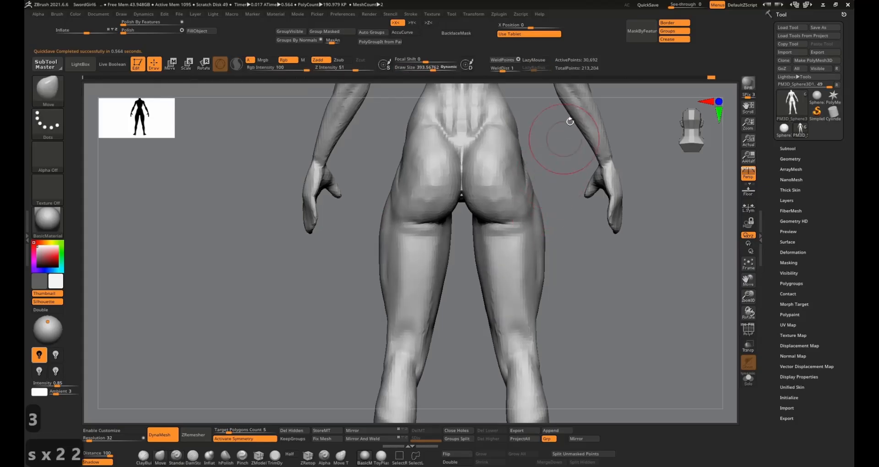
key("2")
right_click_drag(484, 183, 465, 220)
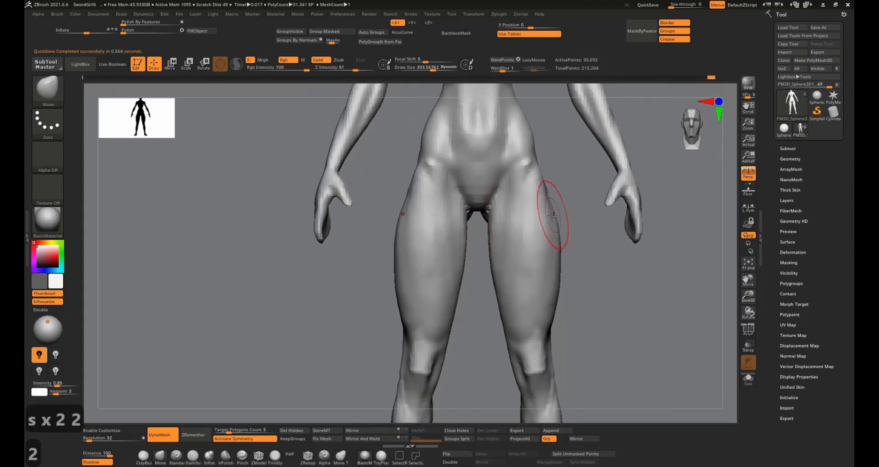
left_click_drag(551, 216, 556, 221)
right_click_drag(545, 189, 555, 200)
left_click_drag(556, 202, 540, 180, "shift")
Build up the outer side of the buttock toward the hip with ClayBuildup at a draw size of about 442
mouse_move(572, 177)
right_mouse_down("shift")
mouse_move(531, 245)
mouse_move(504, 216)
mouse_move(509, 199)
mouse_move(443, 257)
mouse_move(491, 275)
mouse_move(465, 241)
mouse_move(471, 275)
mouse_move(529, 221)
right_mouse_up("shift")
key("s")
key("1")
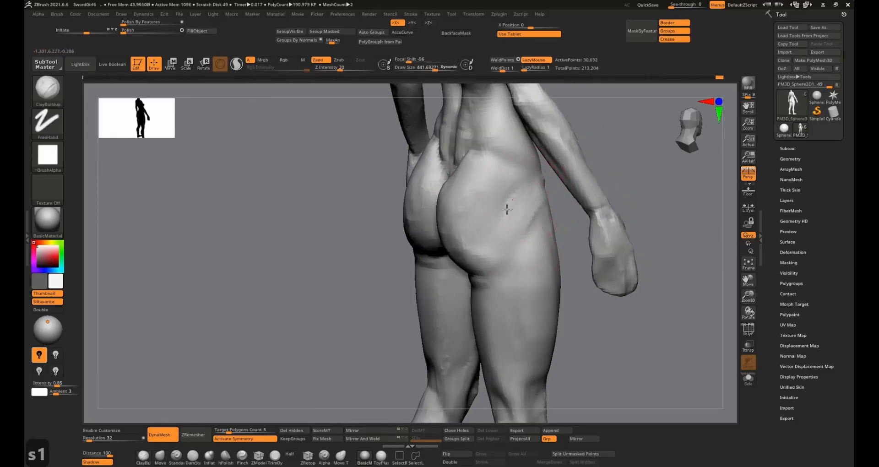
Continue building up the buttock with ClayBuildup at a draw size of about 442, smooth its outer side, and quick-save the project
mouse_move(496, 206)
right_mouse_down("shift")
mouse_move(512, 256)
mouse_move(494, 221)
mouse_move(590, 214)
mouse_move(523, 219)
right_mouse_up("shift")
mouse_move(522, 220)
right_mouse_down("ctrl")
mouse_move(522, 209)
mouse_move(528, 225)
mouse_move(536, 209)
mouse_move(536, 230)
mouse_move(535, 197)
mouse_move(515, 212)
right_mouse_up("ctrl")
key("2")
key("1")
key("1")
key("1")
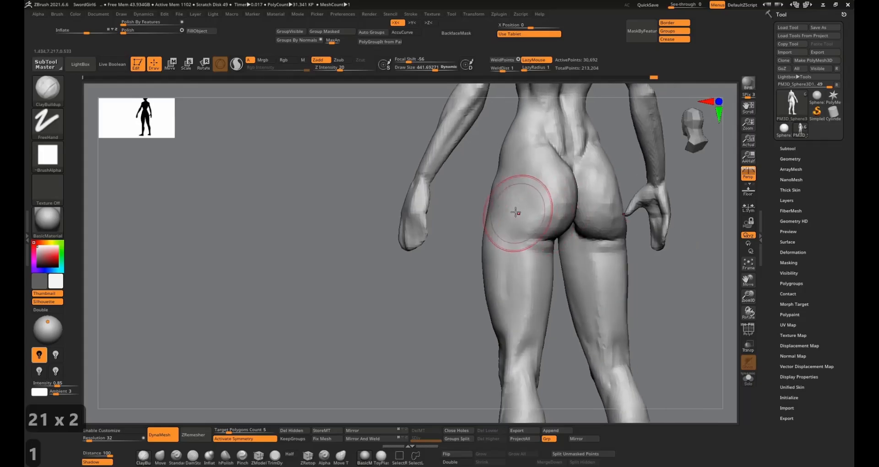
right_click_drag(532, 156, 580, 180)
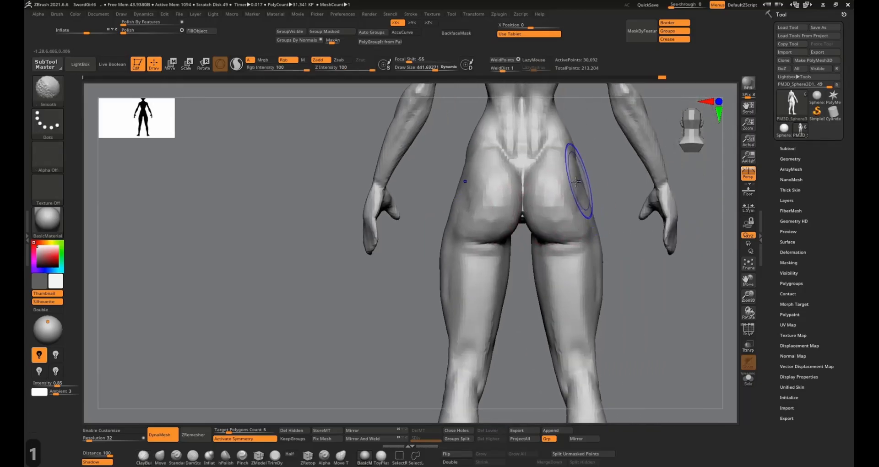
right_click_drag(586, 212, 571, 197)
key("1")
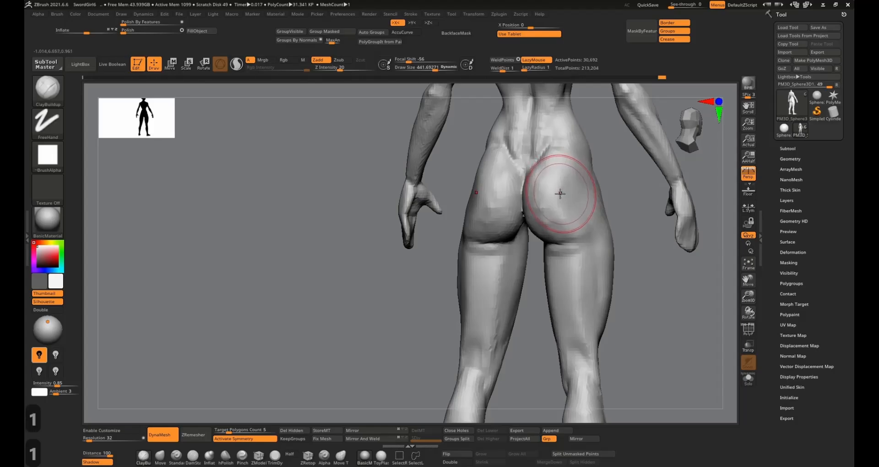
right_click_drag(572, 167, 543, 223)
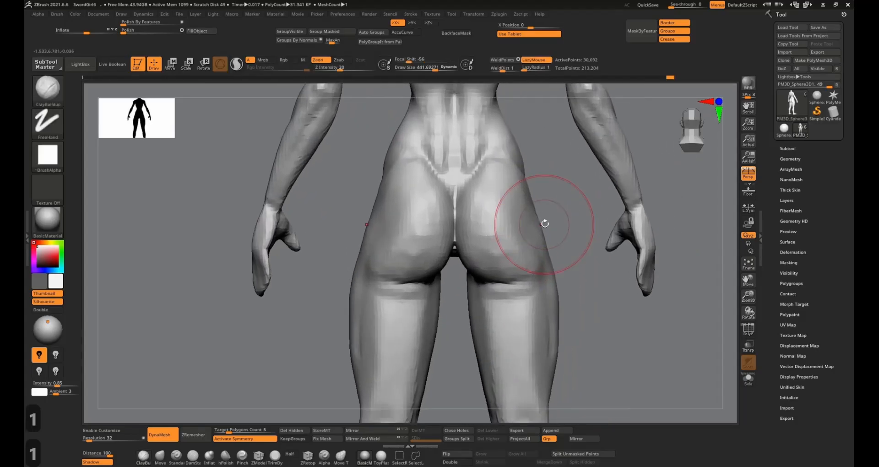
left_click(646, 4)
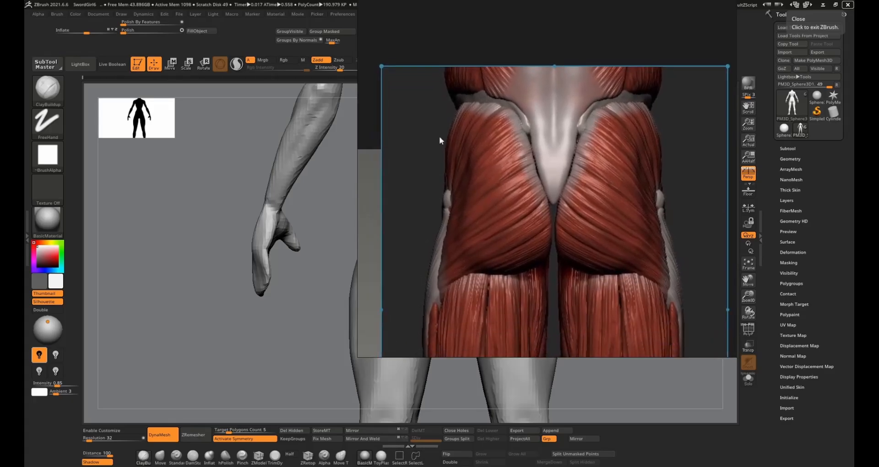
Examine the back-view anatomy reference, outlining both gluteal muscles and marking their fibre direction in green
left_click_drag(341, 232, 355, 234)
mouse_move(589, 74)
left_mouse_down()
mouse_move(574, 102)
mouse_move(585, 60)
left_mouse_up()
left_click_drag(545, 44, 540, 32)
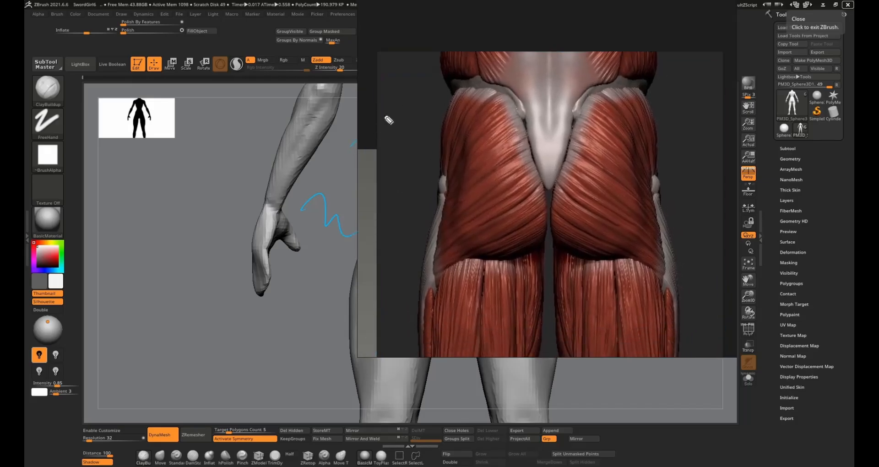
left_click_drag(285, 210, 357, 155)
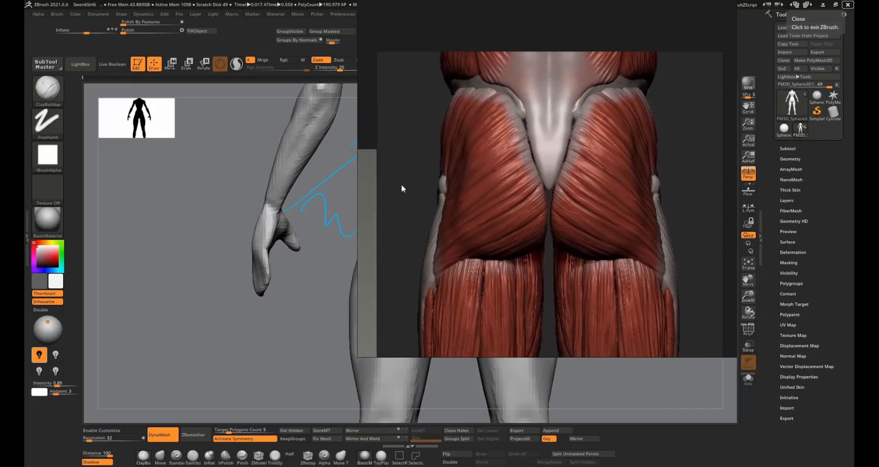
key("Escape")
right_click(522, 14)
left_click(550, 129)
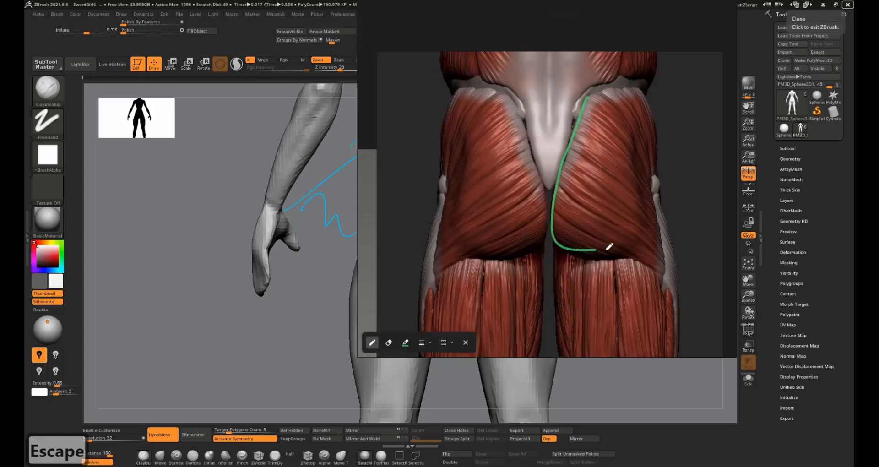
left_click_drag(663, 224, 646, 161)
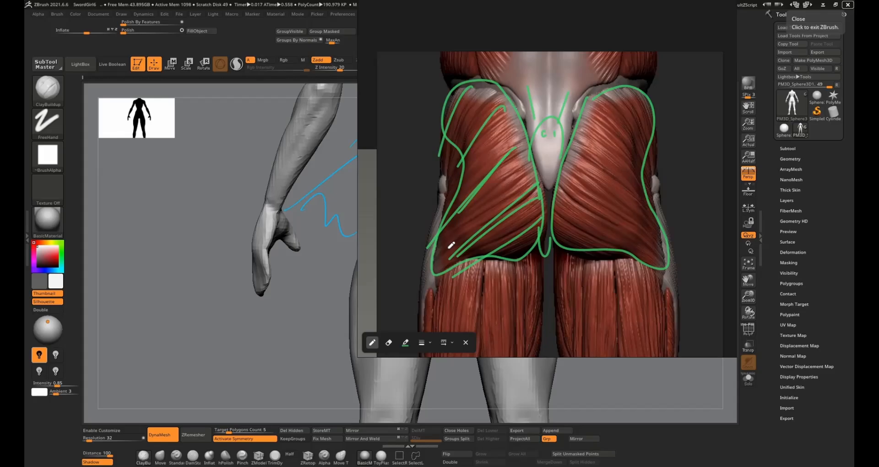
Hide the anatomy reference and erase the blue markup strokes lying over the model's back and arm
key("Escape")
key("Tab")
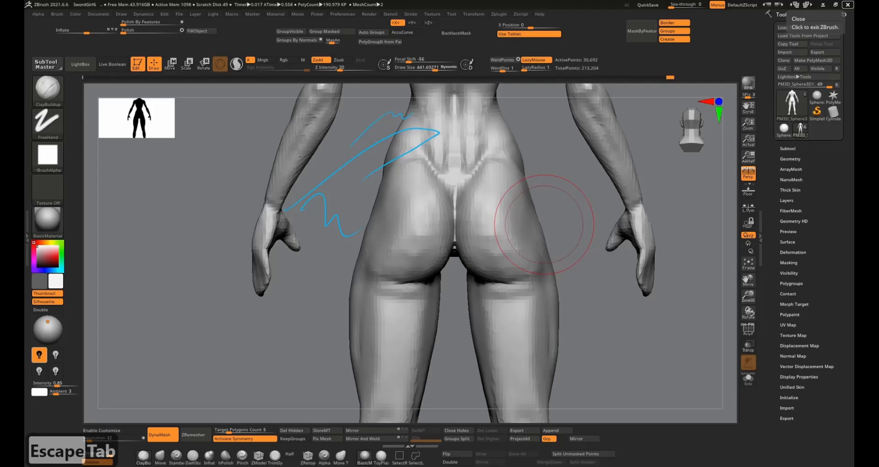
left_click_drag(401, 104, 385, 127)
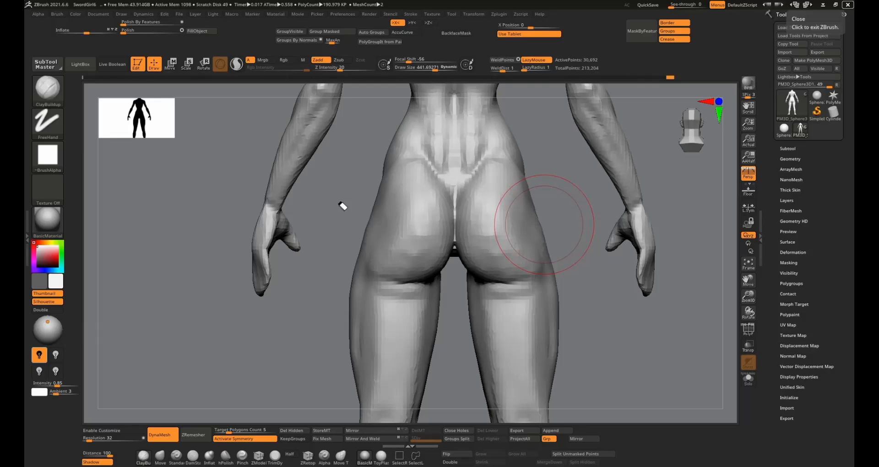
key("Escape")
Build up and smooth the upper buttock beside the sacrum with ClayBuildup at a draw size of about 375
mouse_move(519, 226)
right_mouse_down()
mouse_move(502, 224)
mouse_move(498, 203)
right_mouse_up()
key("s")
mouse_move(498, 202)
left_mouse_down()
mouse_move(491, 204)
mouse_move(507, 166)
left_mouse_up()
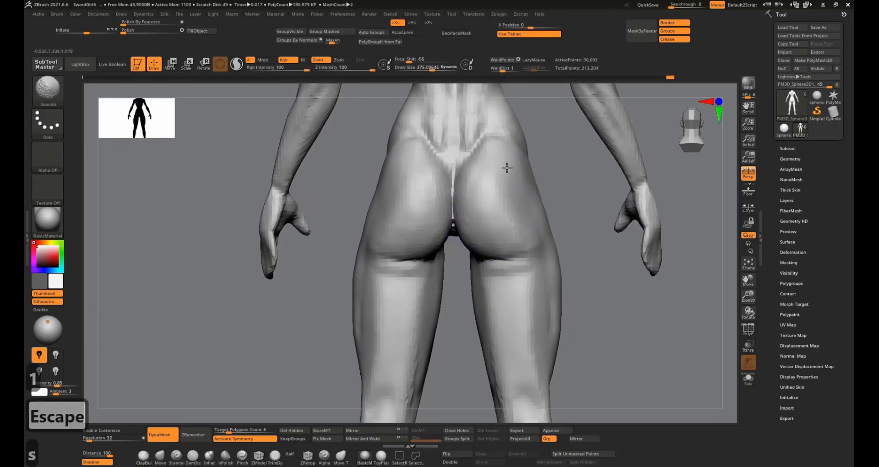
right_click_drag(506, 167, 502, 173)
key("1")
key("1")
left_click_drag(517, 173, 522, 181)
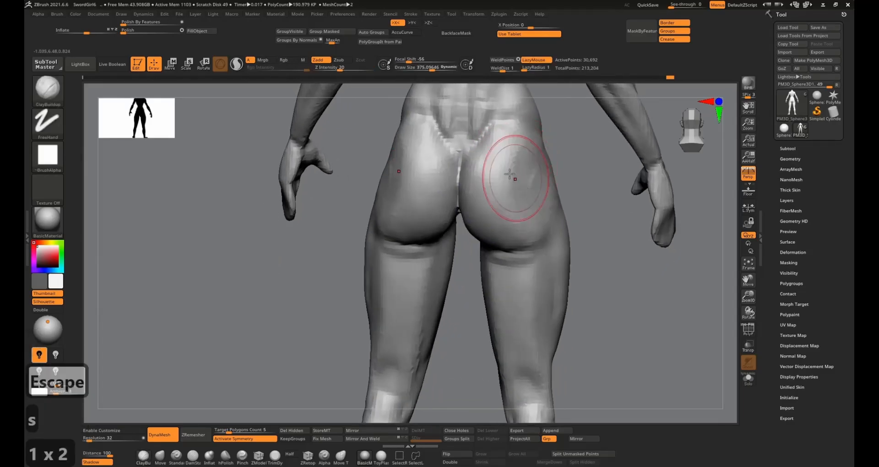
Fill out the outer buttock toward the hip with ClayBuildup at a draw size of about 384 and smooth it
key("s")
mouse_move(512, 177)
right_mouse_down()
mouse_move(491, 171)
mouse_move(510, 152)
right_mouse_up()
key("1")
left_click_drag(510, 151, 520, 165, "shift")
key("b")
key("c")
key("b")
mouse_move(520, 165)
right_mouse_down()
mouse_move(480, 167)
mouse_move(516, 177)
mouse_move(512, 184)
right_mouse_up()
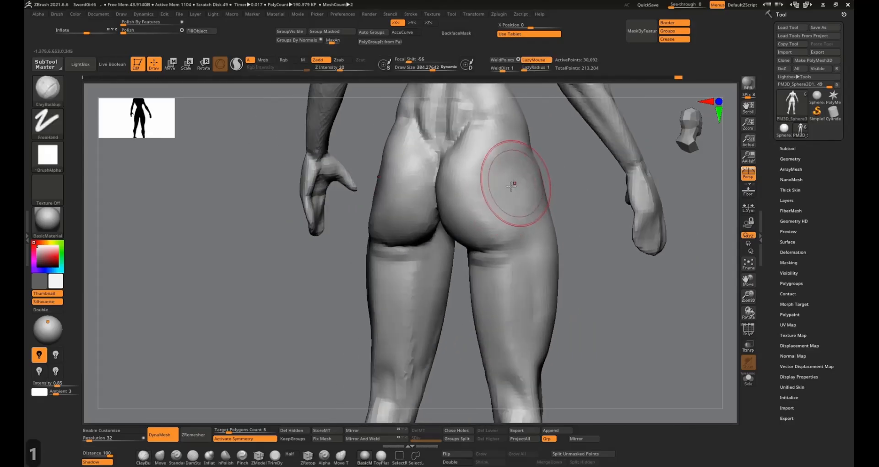
left_click_drag(512, 184, 506, 172, "shift")
Refine the area above the outer buttock crease with ClayBuildup at about 266 draw size, smoothing it and the outer hip
right_click_drag(514, 202, 513, 235)
key("s")
left_click_drag(506, 238, 499, 237)
right_click_drag(500, 237, 496, 240, "shift")
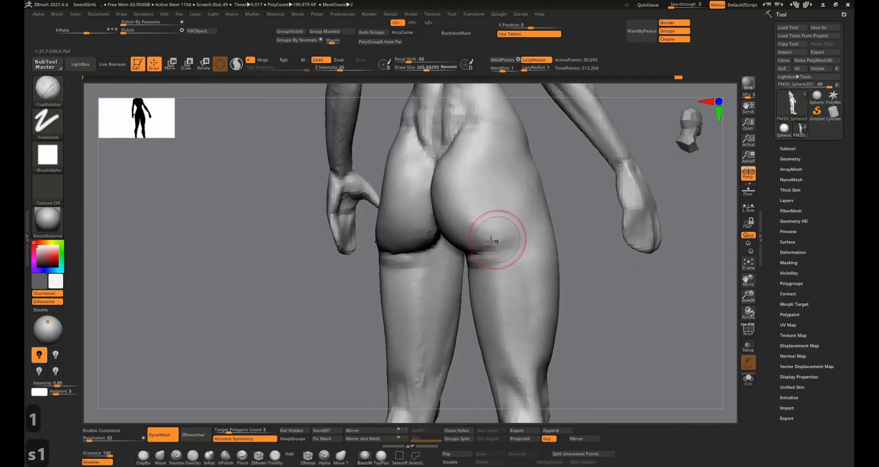
left_click_drag(496, 240, 523, 197, "shift")
mouse_move(522, 196)
right_mouse_down()
mouse_move(471, 237)
mouse_move(538, 215)
right_mouse_up()
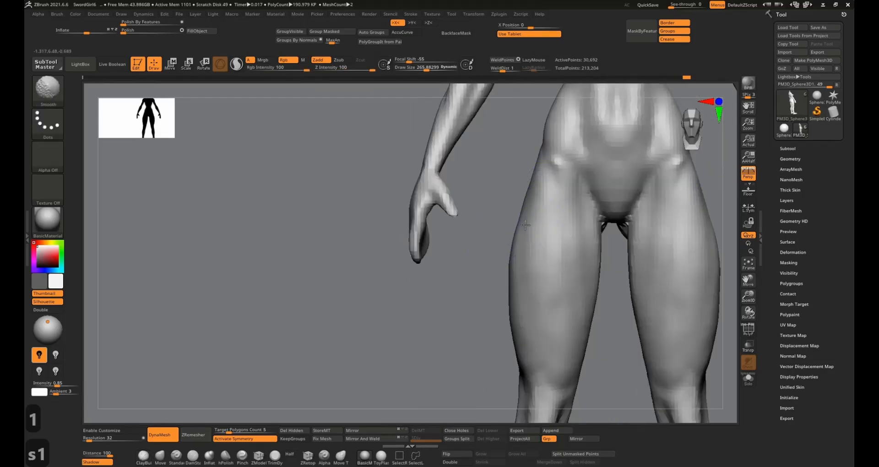
left_click_drag(547, 208, 578, 203, "shift")
Carve the navel into the centre of the abdomen with DamStandard at a draw size of about 104
mouse_move(579, 203)
right_mouse_down("alt")
mouse_move(508, 229)
mouse_move(525, 221)
right_mouse_up("alt")
key("s")
left_click_drag(526, 222, 537, 222)
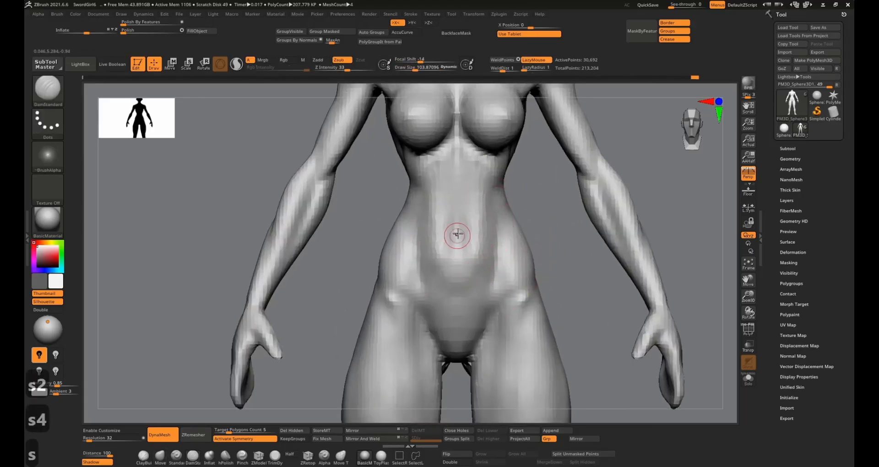
right_click_drag(464, 278, 458, 225)
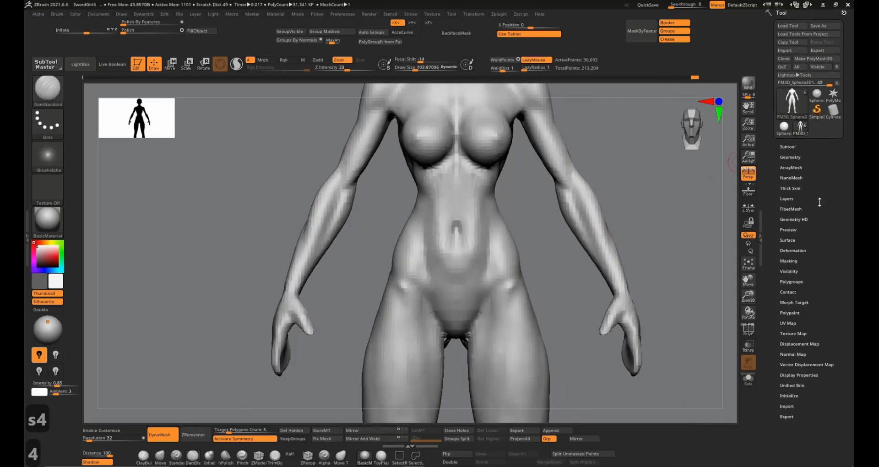
Show the hidden PM3D_Plane3D1 subtool and quick-save the project
left_click(787, 148)
left_click(814, 216)
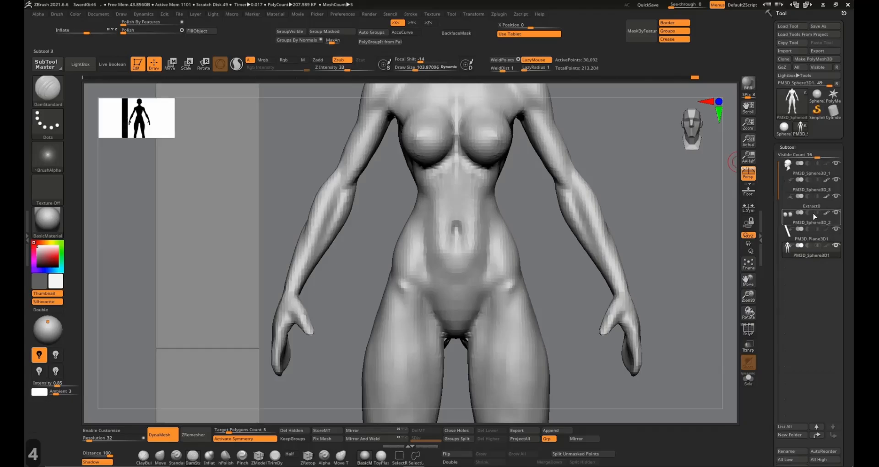
left_click(647, 5)
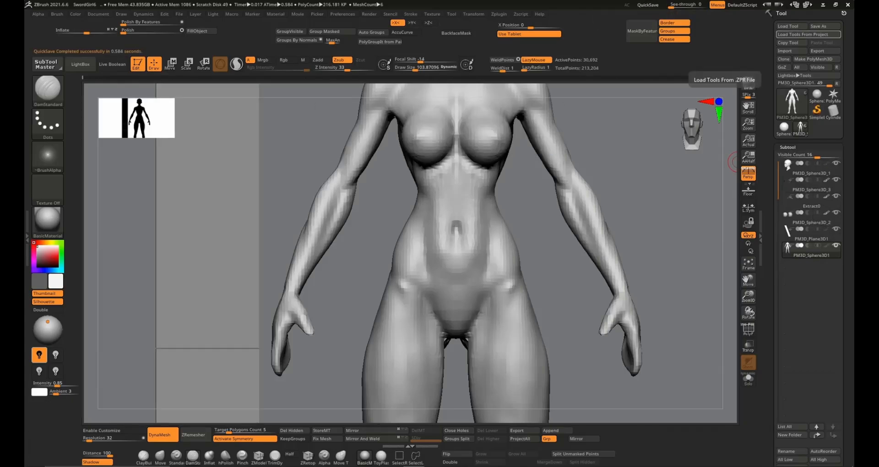